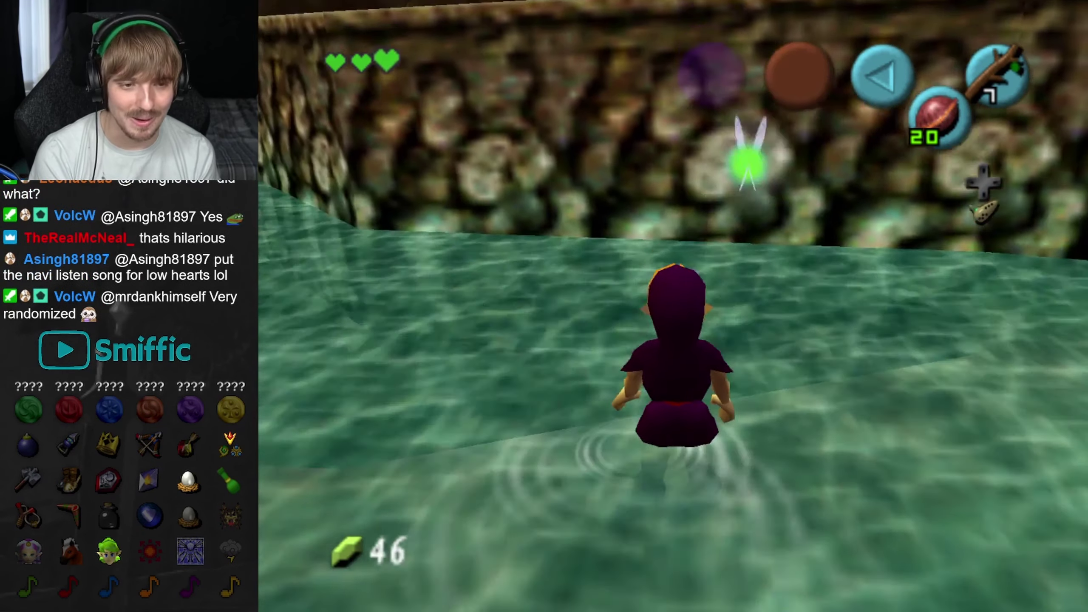
key(Return)
key(z)
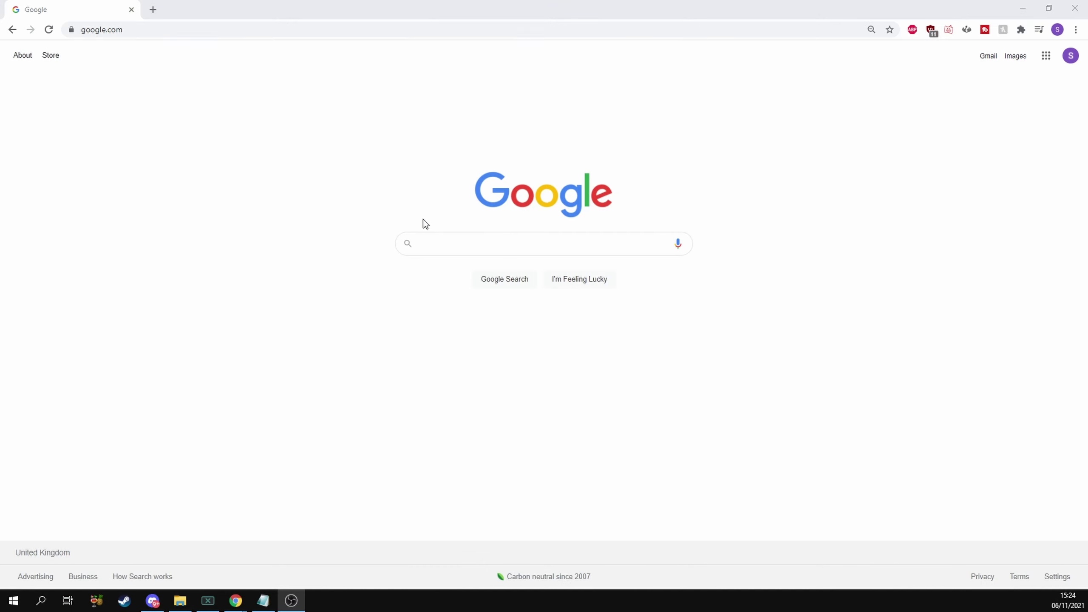
Search Google for "ocarina of time randomizer" and download the Windows offline build of OoT Randomizer v6.0 from ootrandomizer.com
click(449, 244)
text(ocarina of time randomizer)
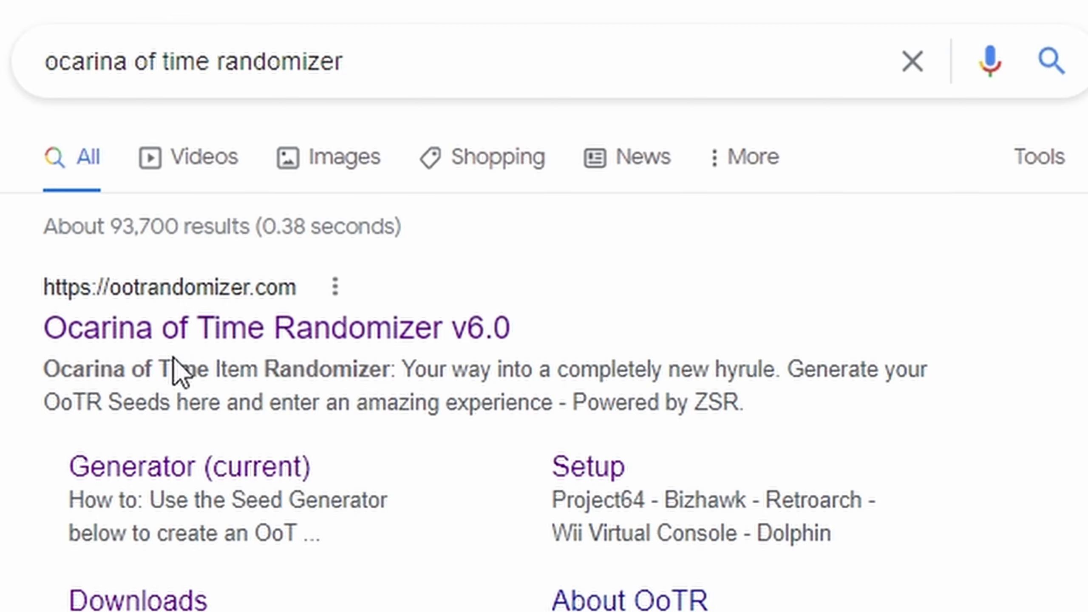
click(184, 333)
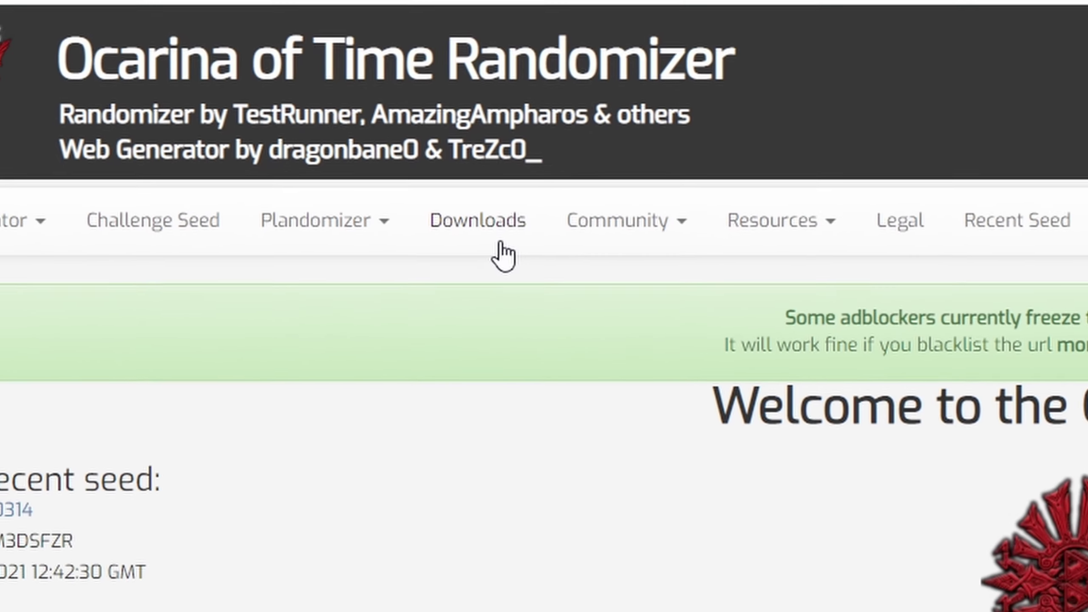
click(500, 243)
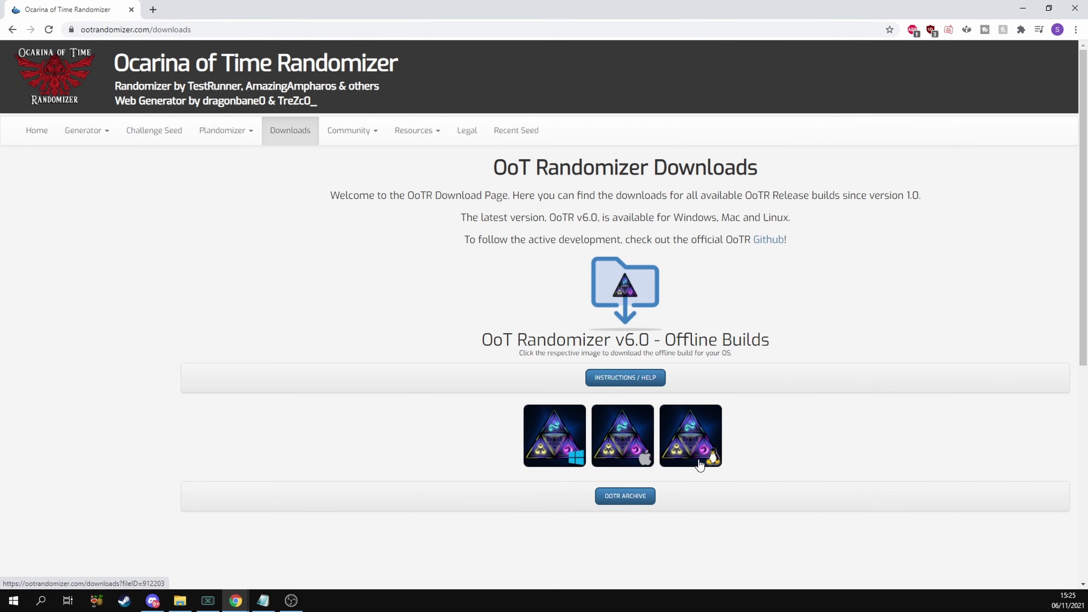
click(550, 454)
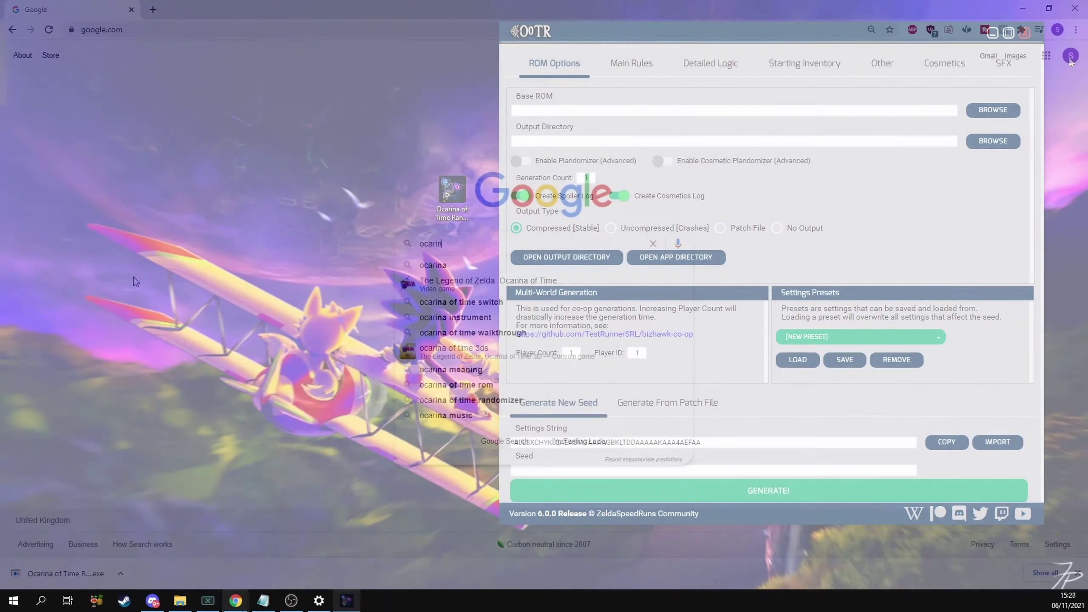
Search Google for "ocarina of time custom music"
text(ocarina of time c)
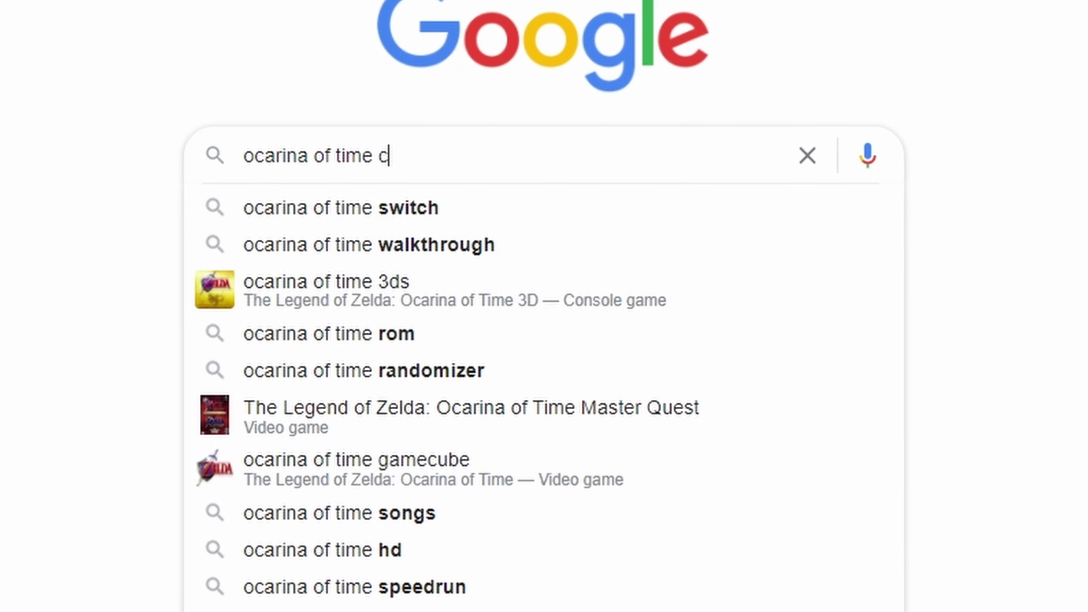
text(ustom music)
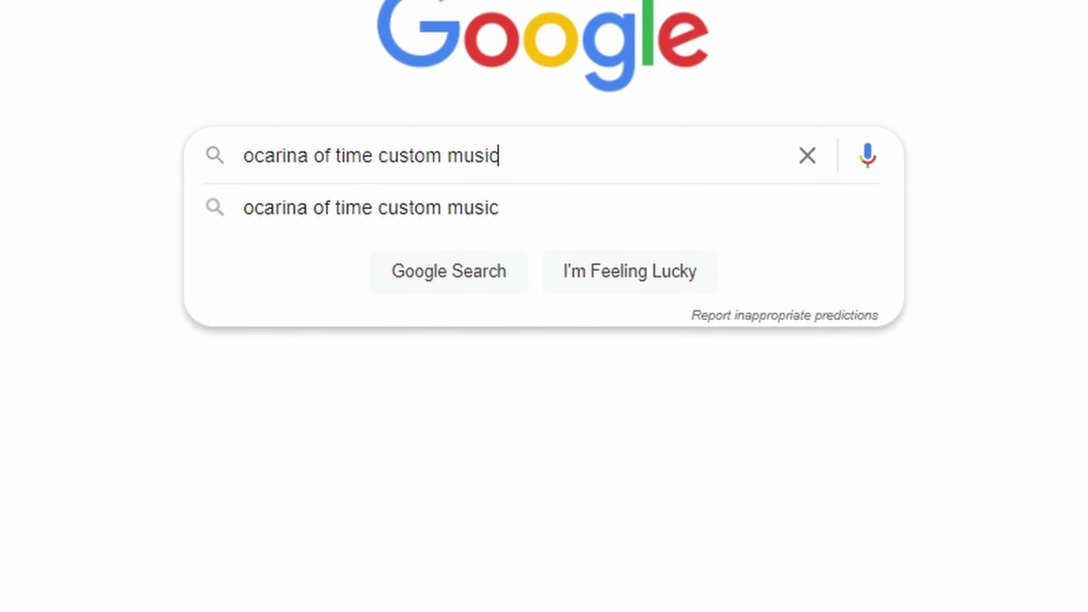
key(Return)
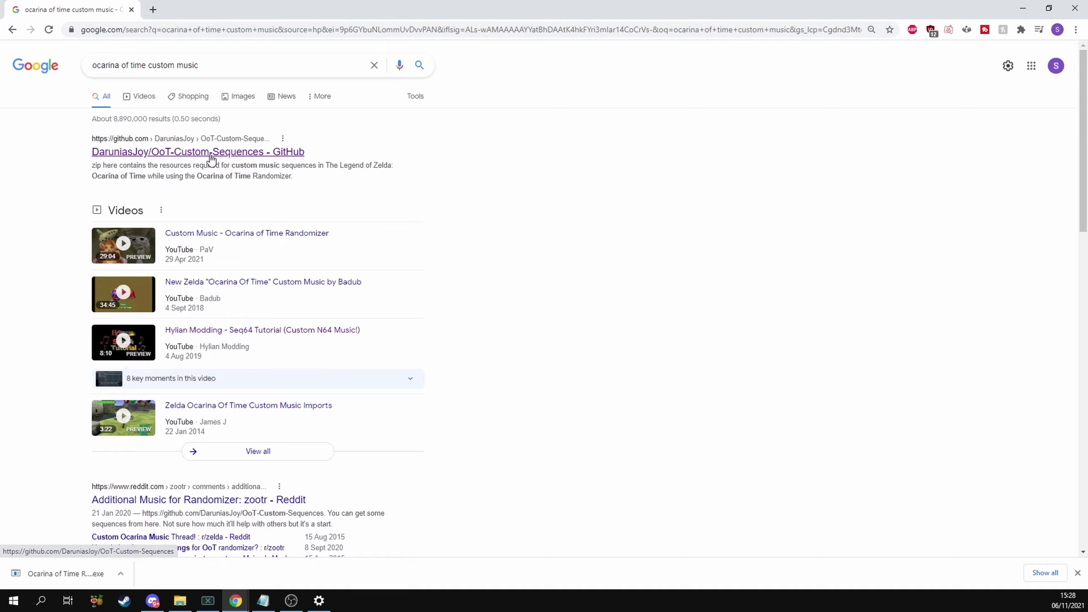
Open the OoT-Custom-Sequences GitHub repository and download the zip file linked in its installation instructions
click(210, 154)
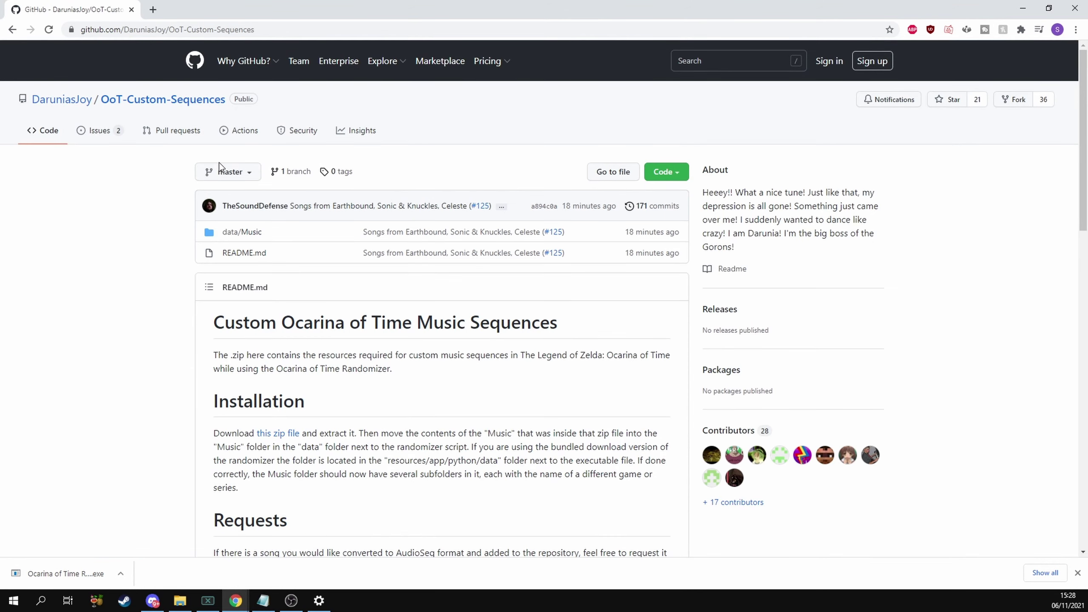
scroll(219, 162, down, 4)
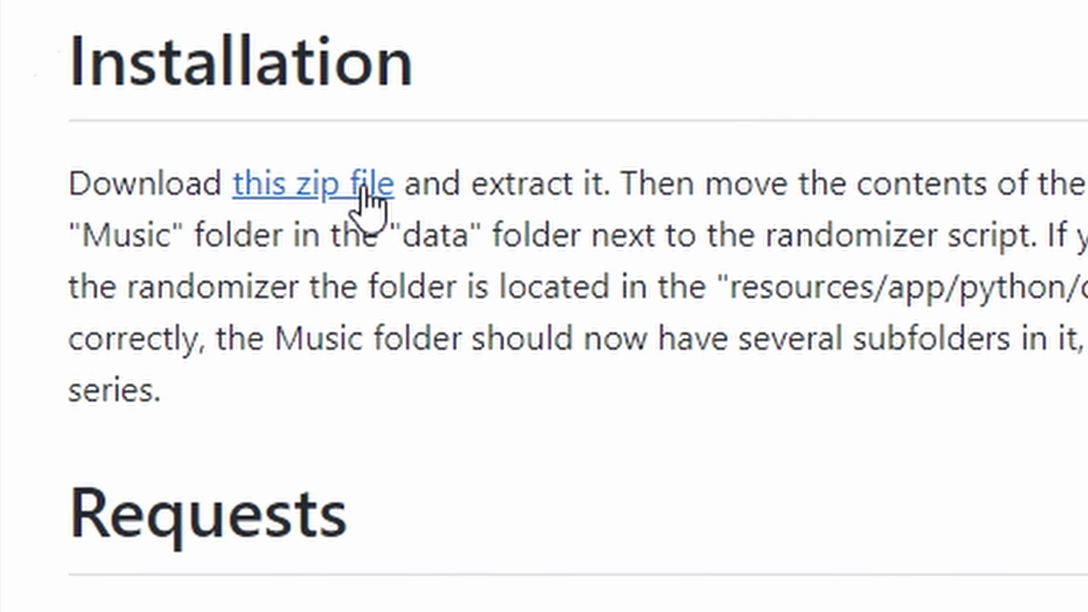
click(312, 188)
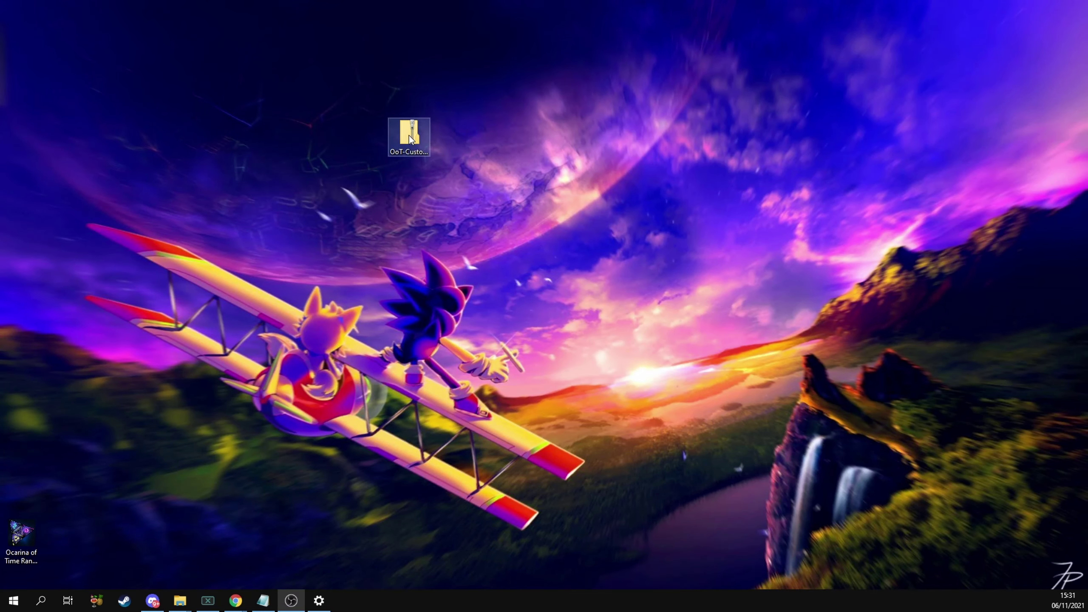
Extract the OoT-Custom-Sequences-master zip on the desktop and move the data folder inside it onto the desktop
right_click(409, 136)
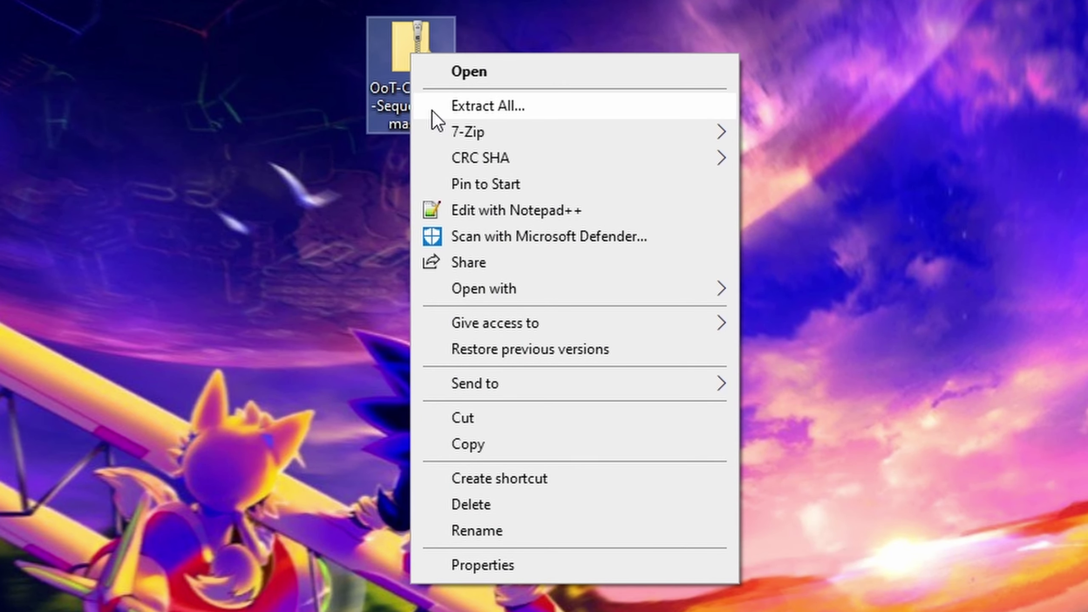
click(545, 105)
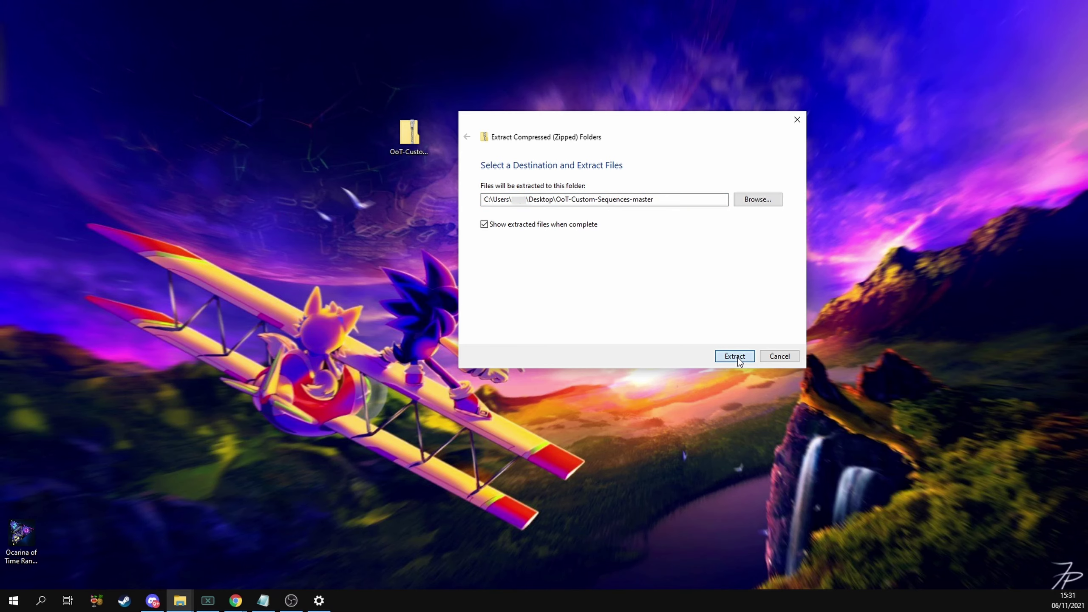
click(735, 356)
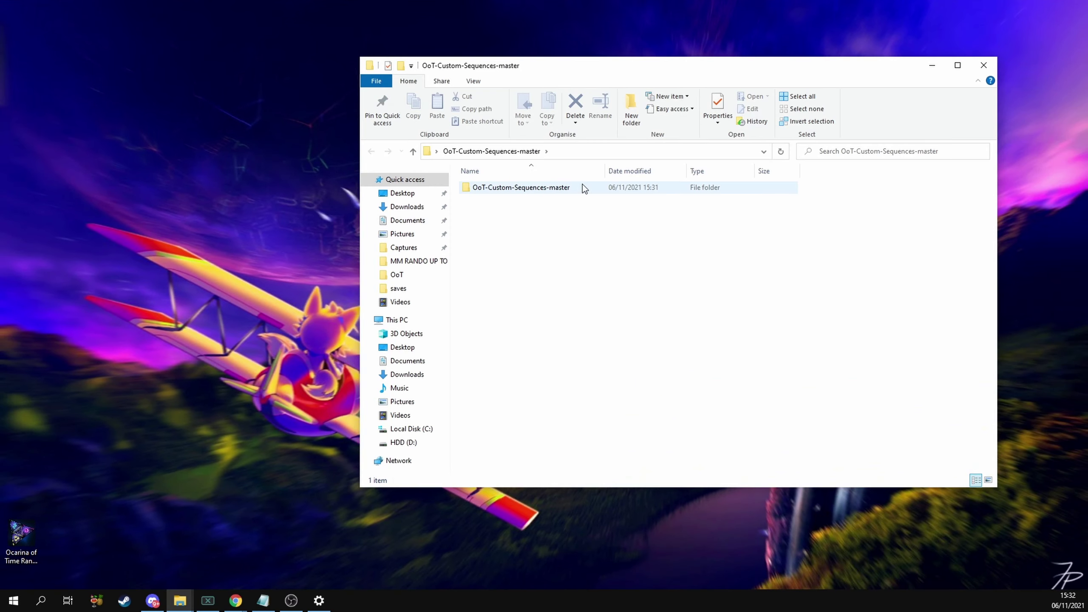
double_click(520, 191)
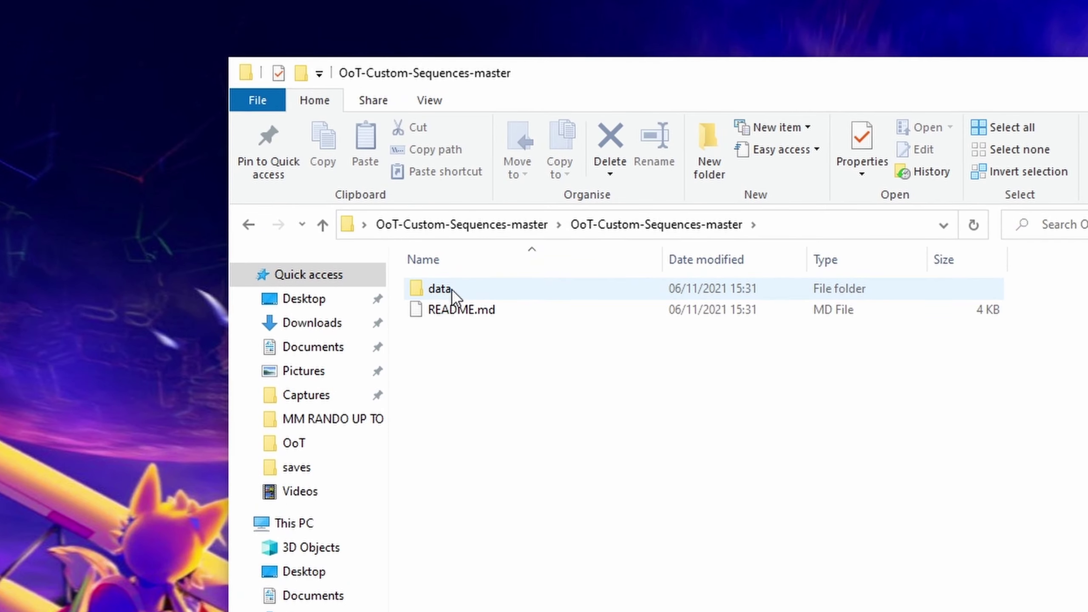
drag(451, 295, 50, 274)
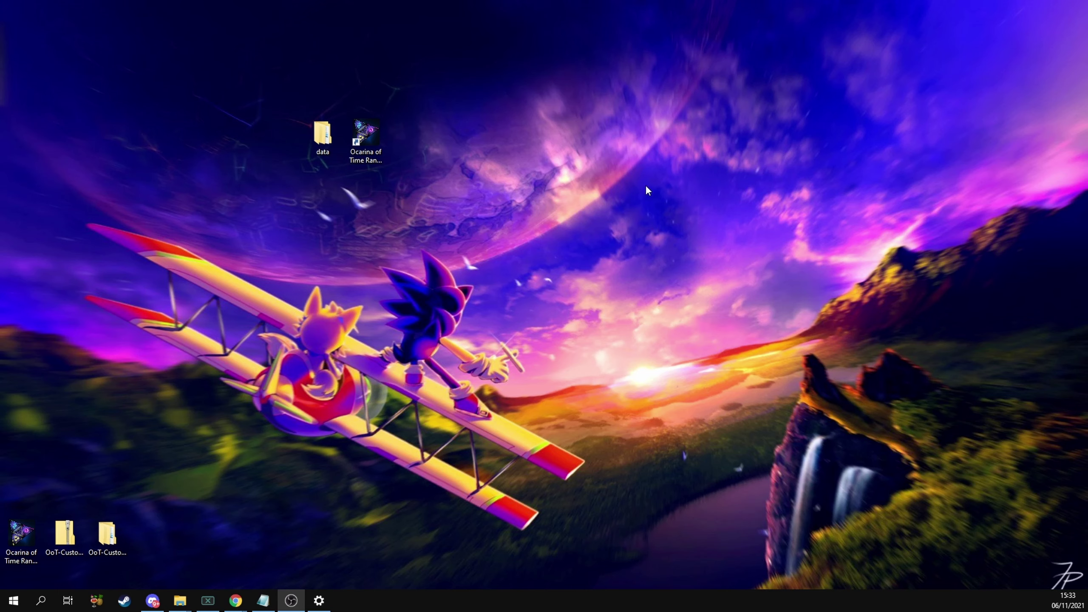
Go to the randomizer shortcut's file location, open resources/app, and move the desktop's data folder into the python folder
click(357, 167)
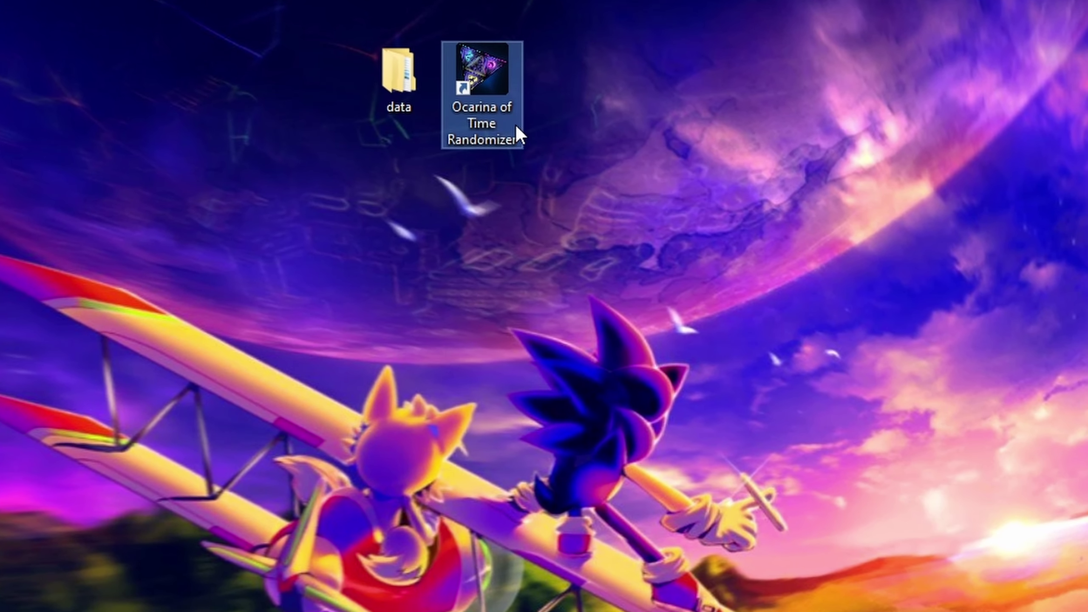
right_click(511, 124)
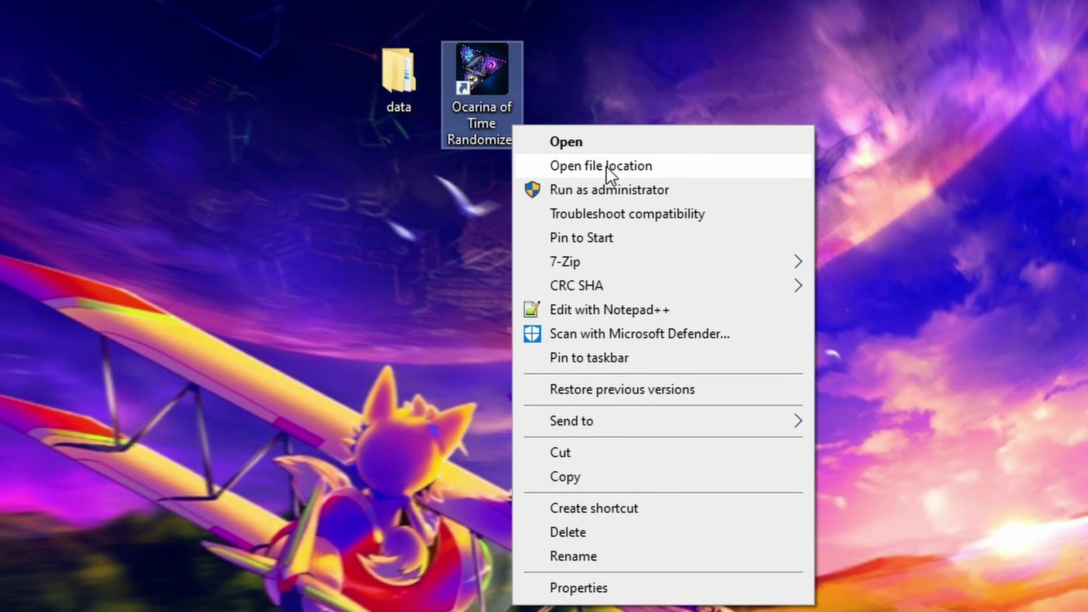
click(686, 168)
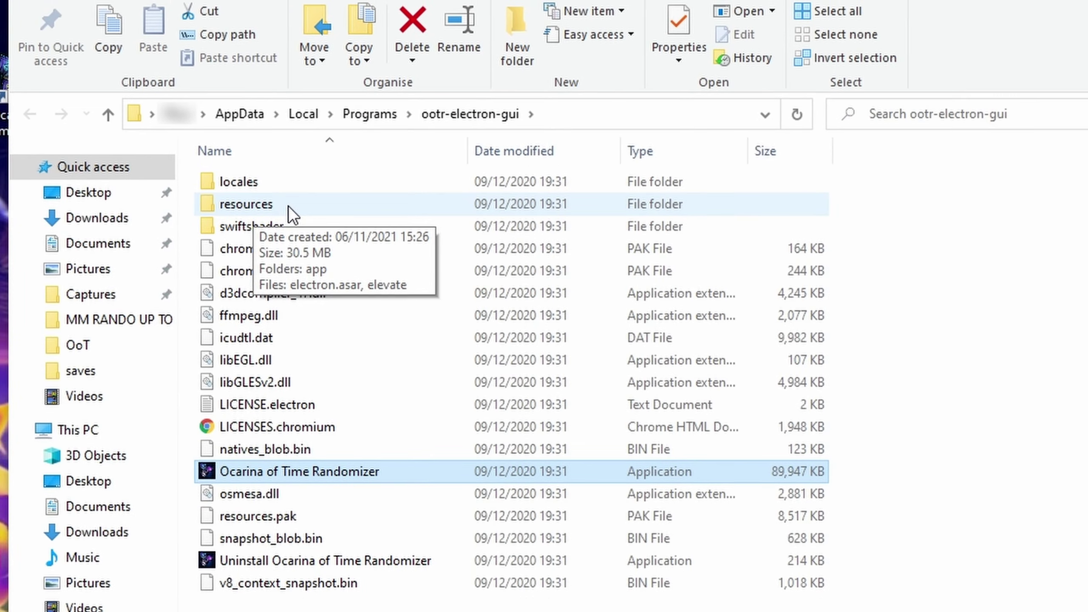
double_click(288, 206)
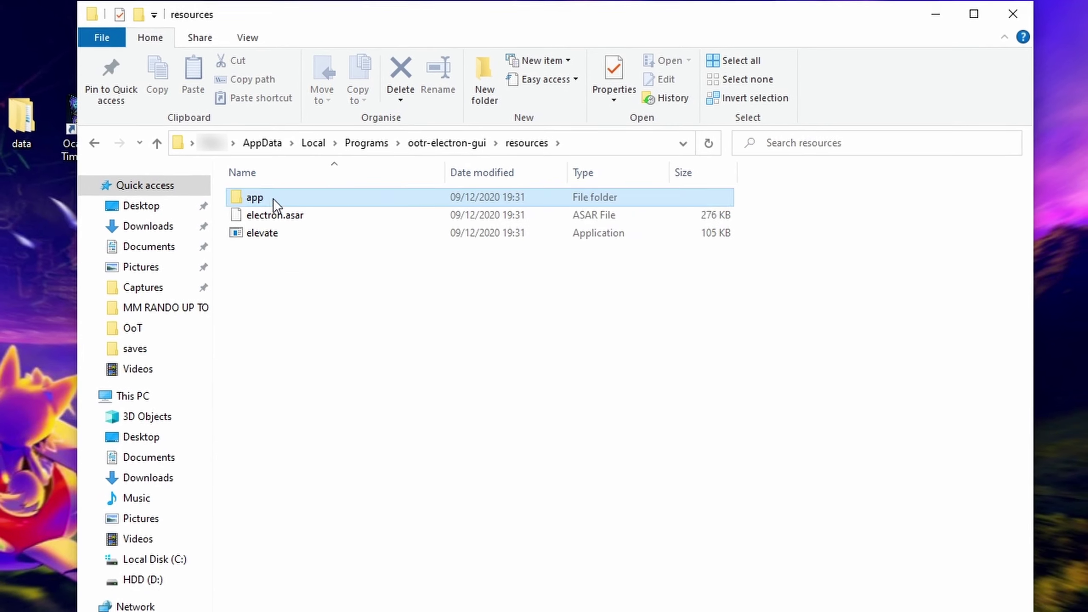
double_click(271, 198)
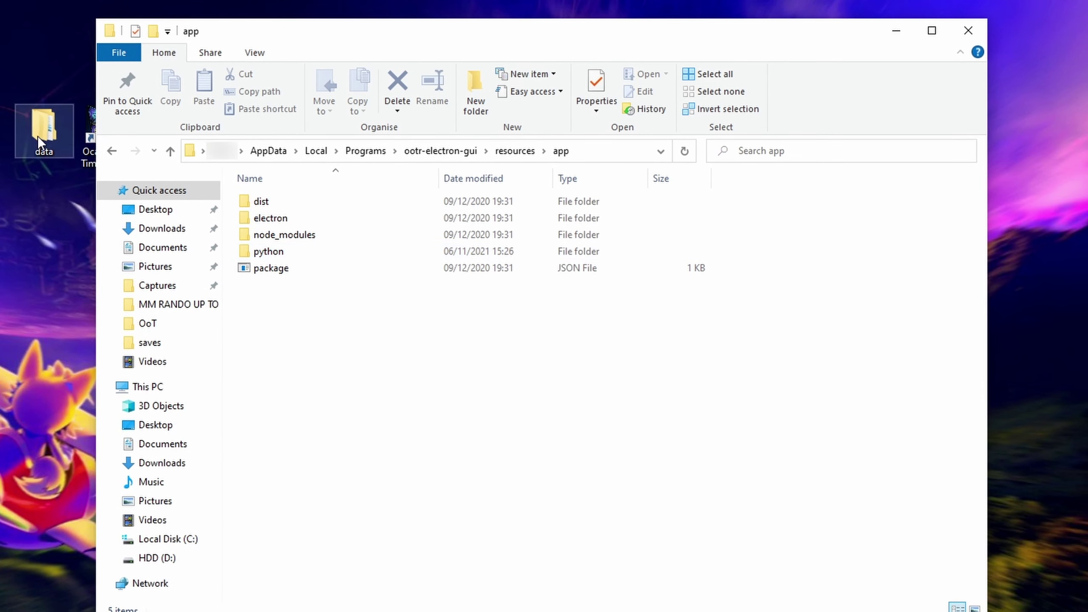
drag(37, 136, 311, 251)
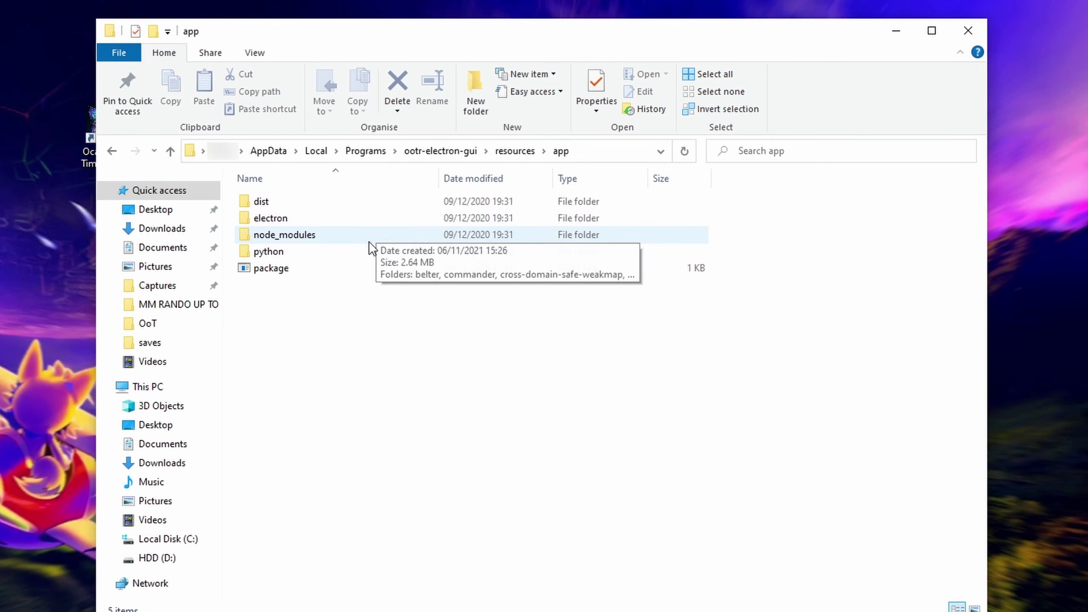
Check the custom song folders inside python/data/Music
double_click(308, 252)
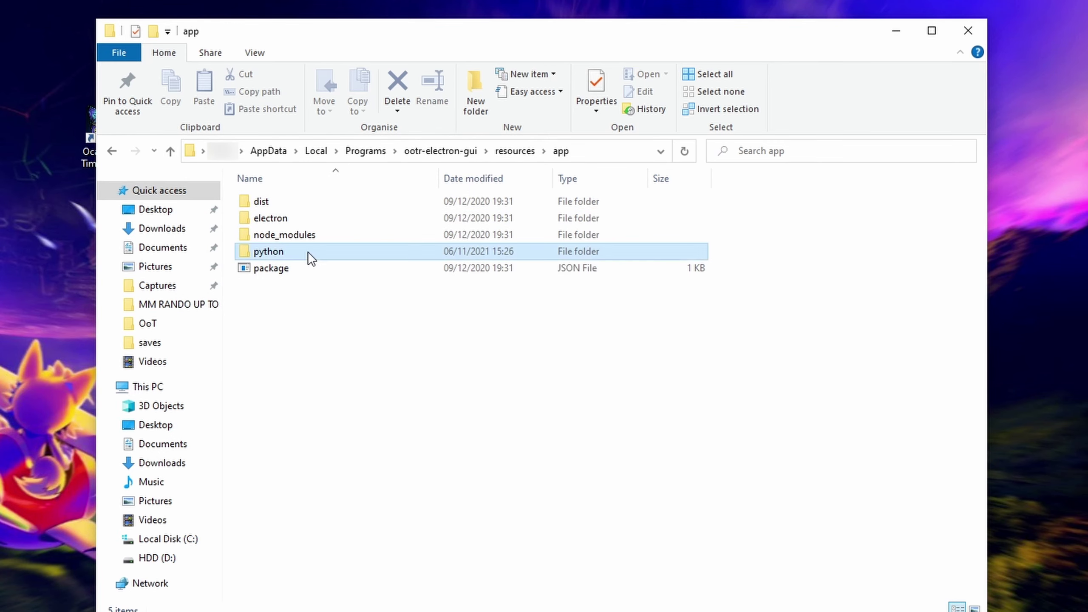
double_click(287, 256)
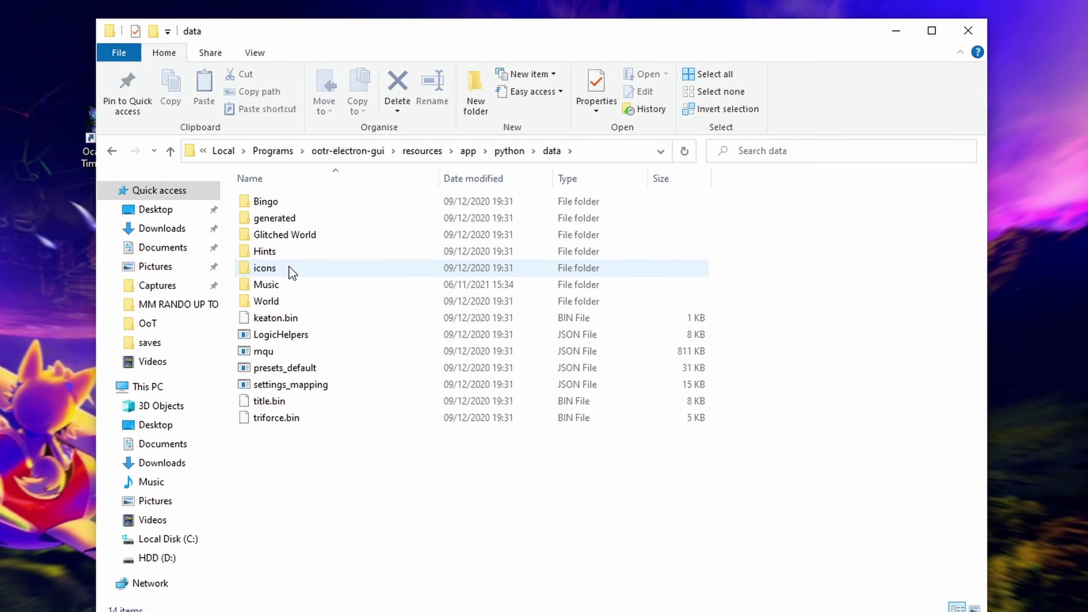
double_click(289, 284)
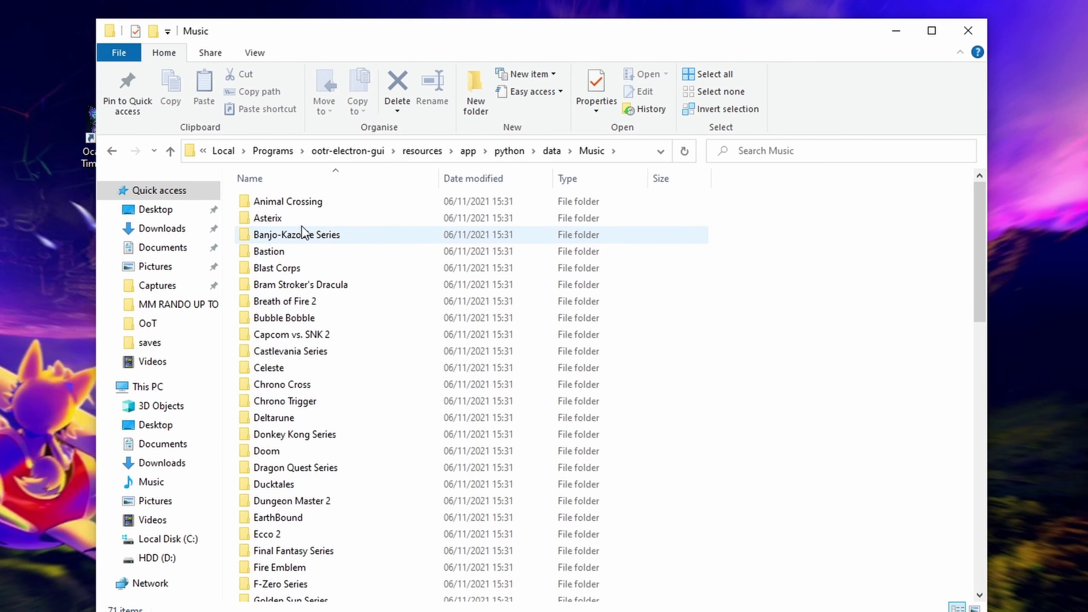
drag(978, 219, 932, 377)
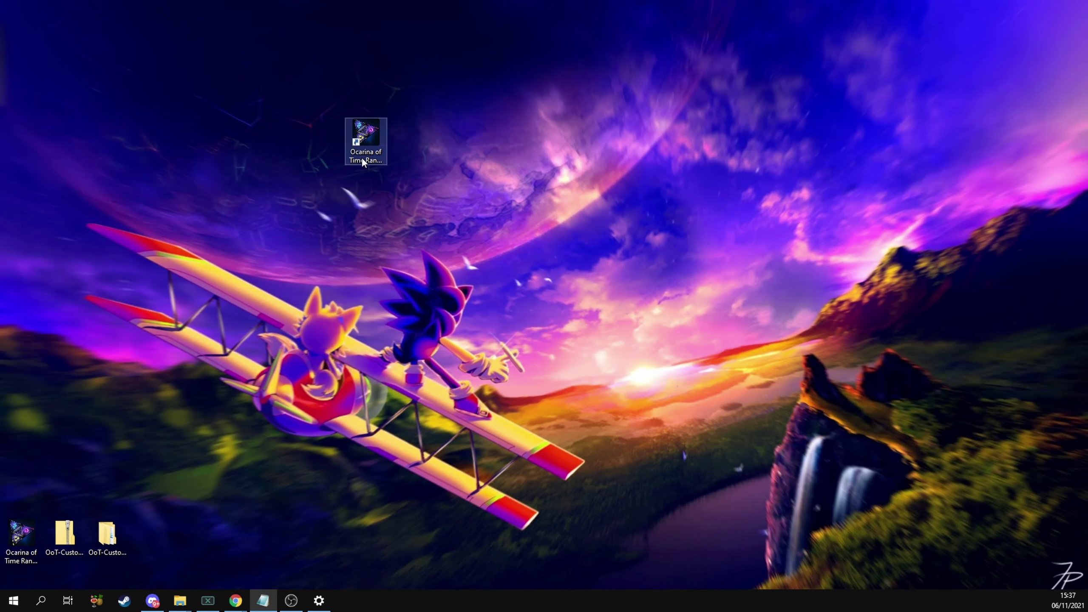
Launch Ocarina of Time Randomizer from the desktop and bring up its SFX settings
click(363, 158)
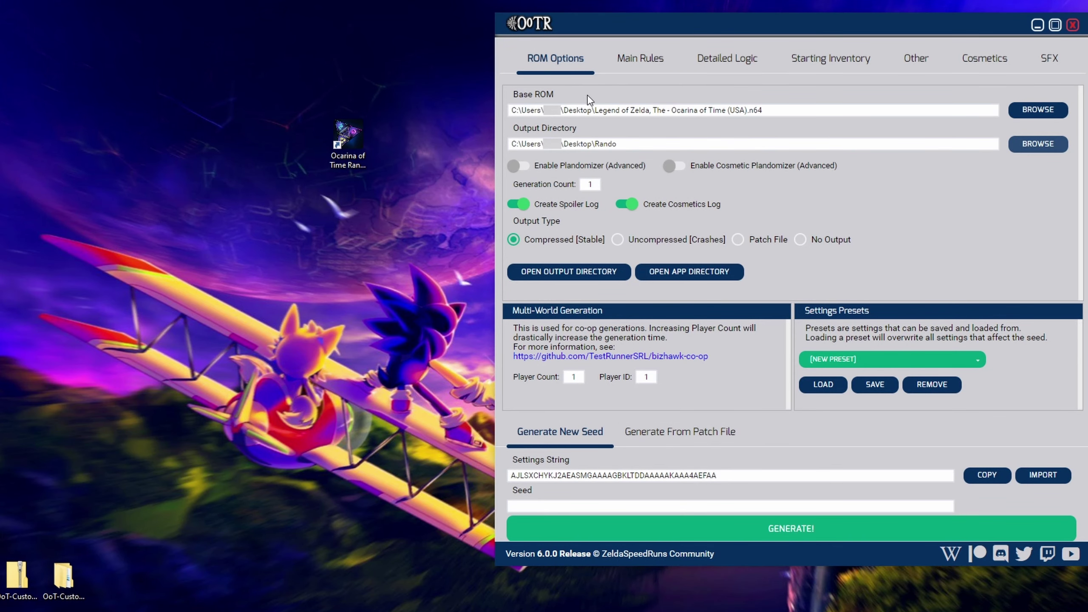
click(651, 72)
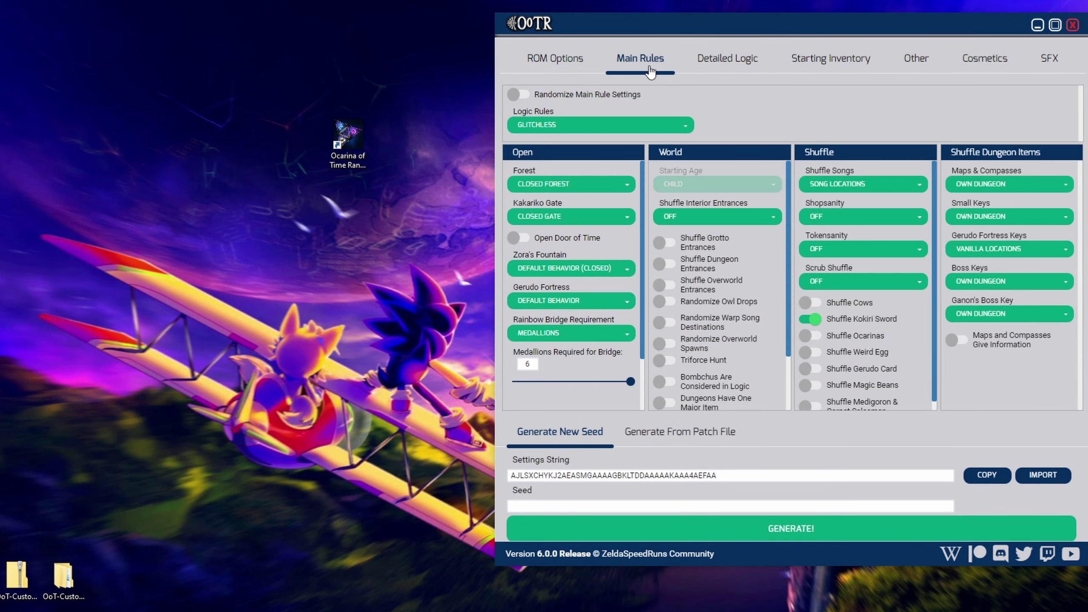
click(713, 67)
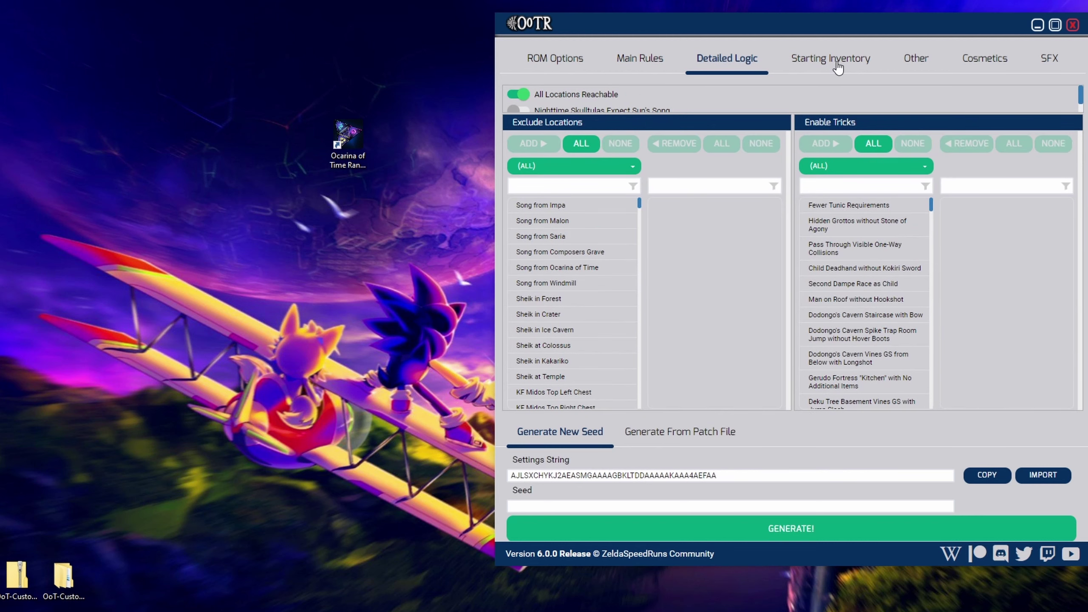
click(984, 62)
click(1050, 64)
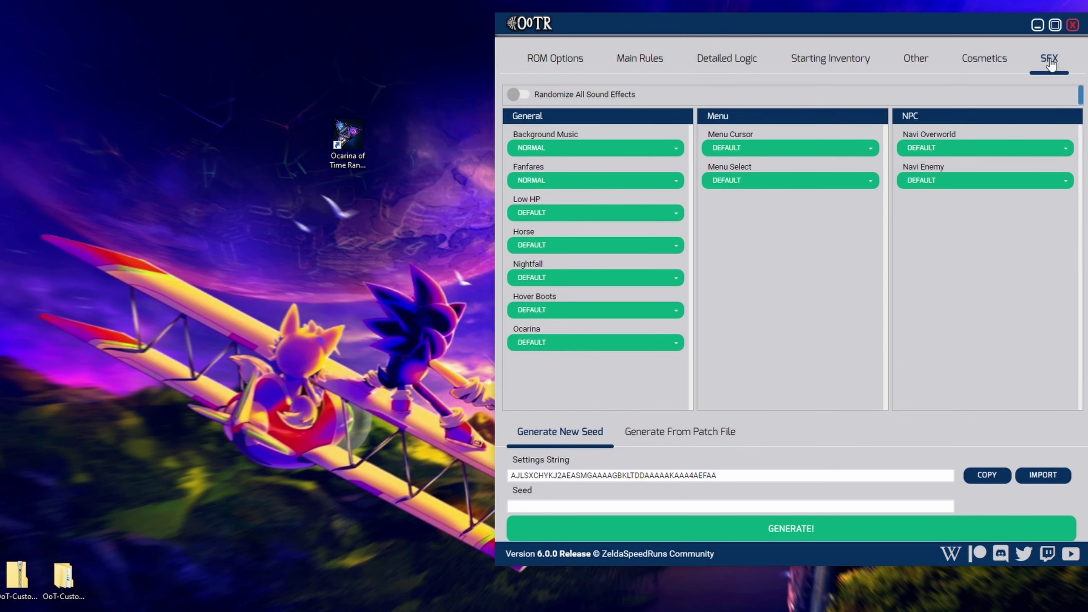
Set Background Music and Fanfares to Random (Custom Only) and generate the new seed
click(595, 148)
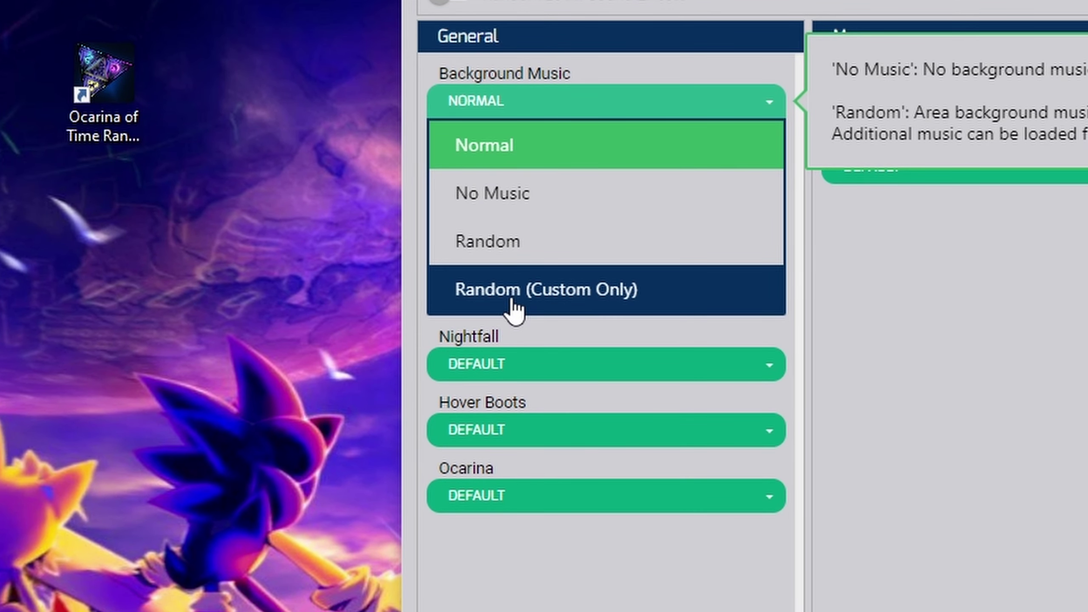
click(514, 311)
click(627, 177)
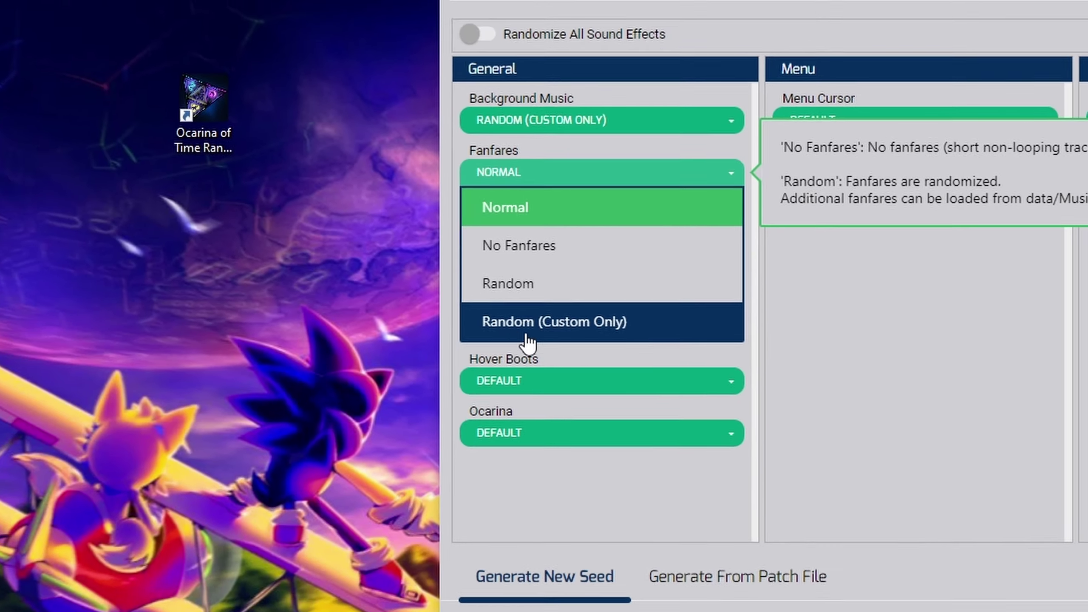
click(496, 360)
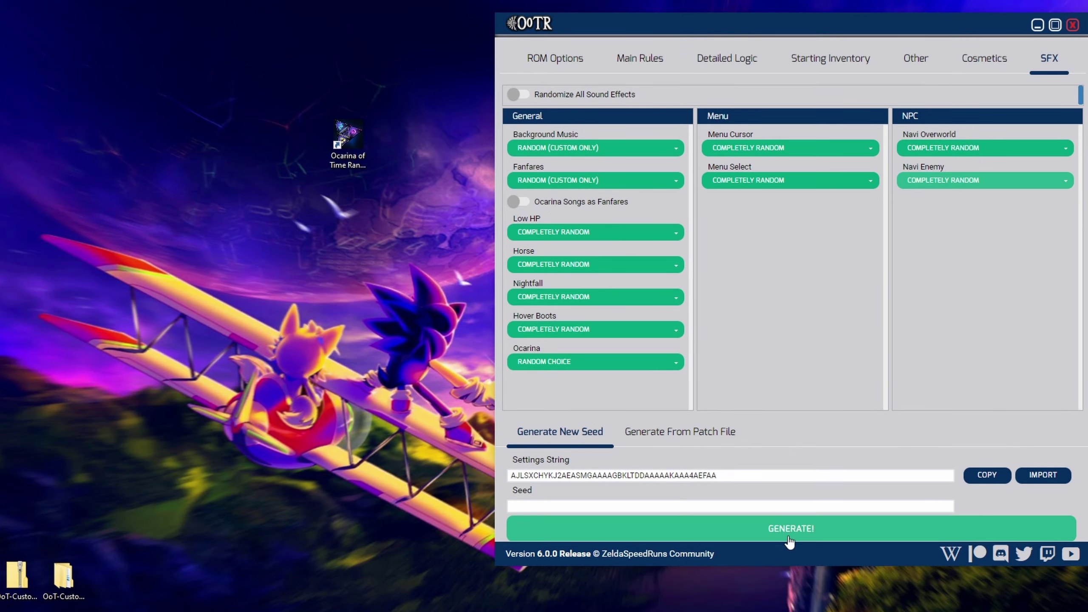
click(790, 536)
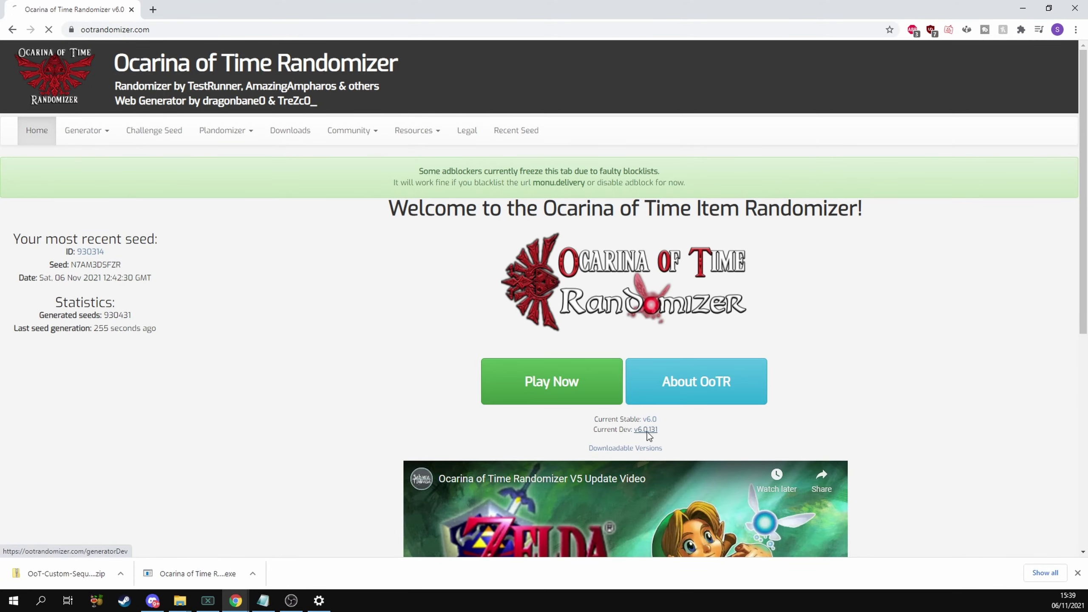
Switch to the browser and open the current Dev version v6.0.131 generator on the Ocarina of Time Randomizer website
click(647, 435)
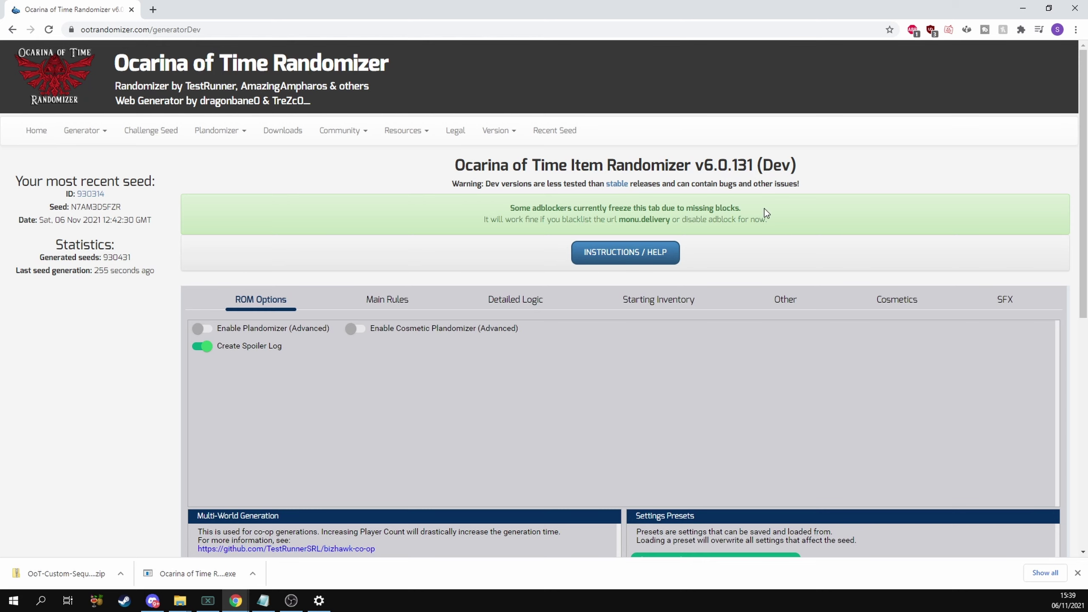
Choose the Smizzard settings preset for the Dev generator and generate a new seed
scroll(728, 283, down, 4)
click(683, 390)
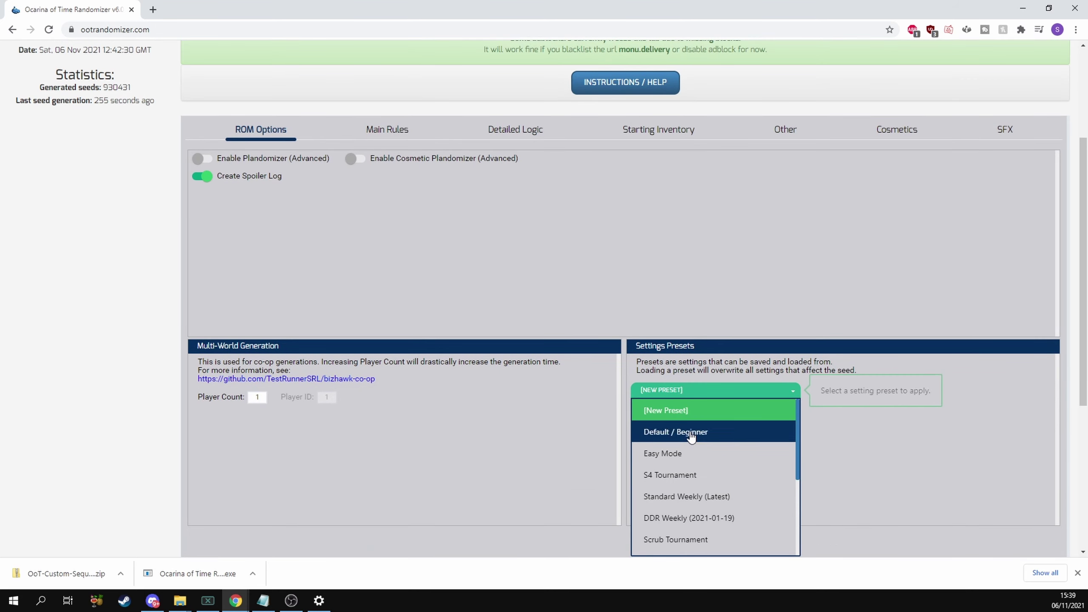
scroll(692, 437, down, 5)
click(699, 547)
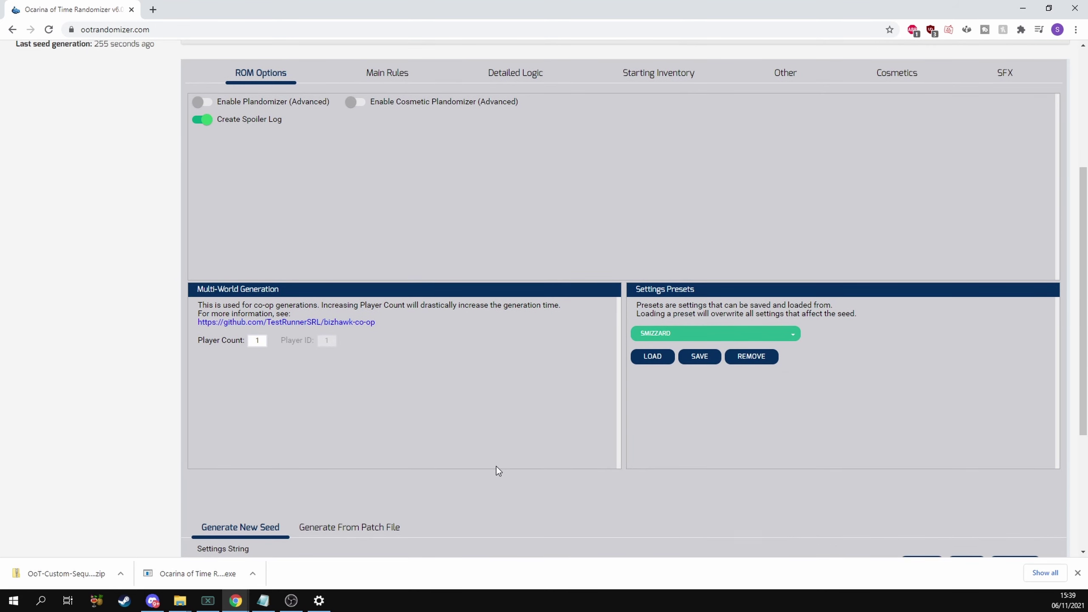
scroll(497, 467, down, 4)
click(624, 460)
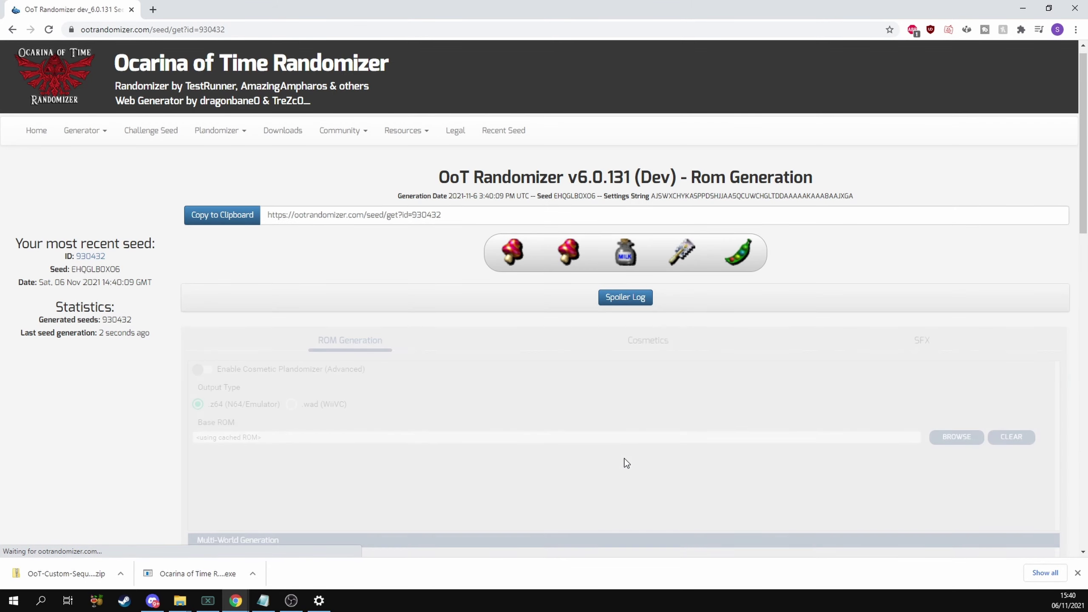
Save the generated seed's unmodified patch file and its spoiler log file
scroll(609, 441, down, 2)
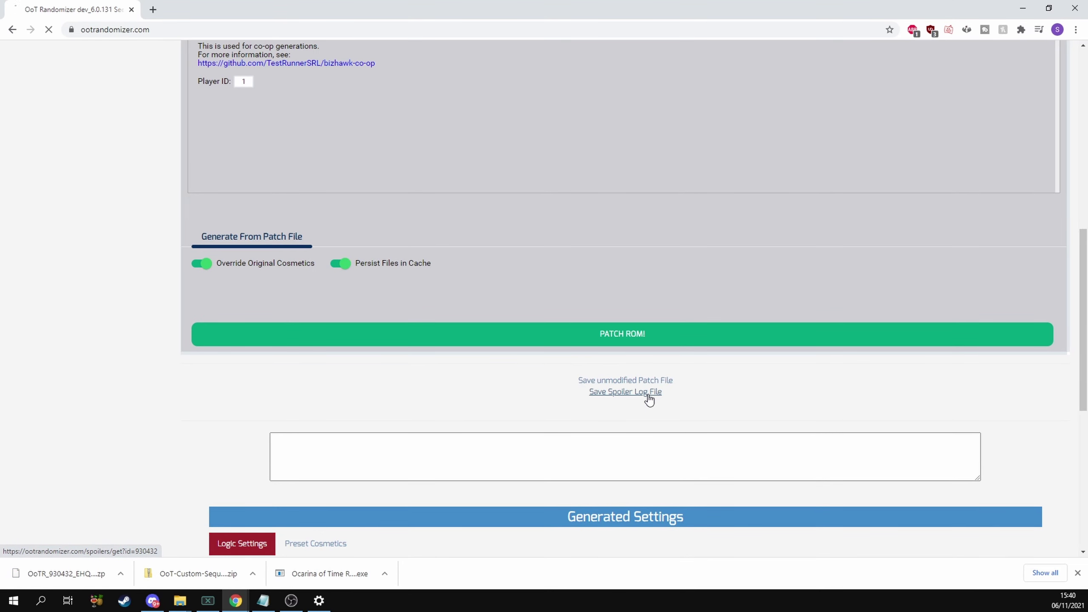
click(648, 395)
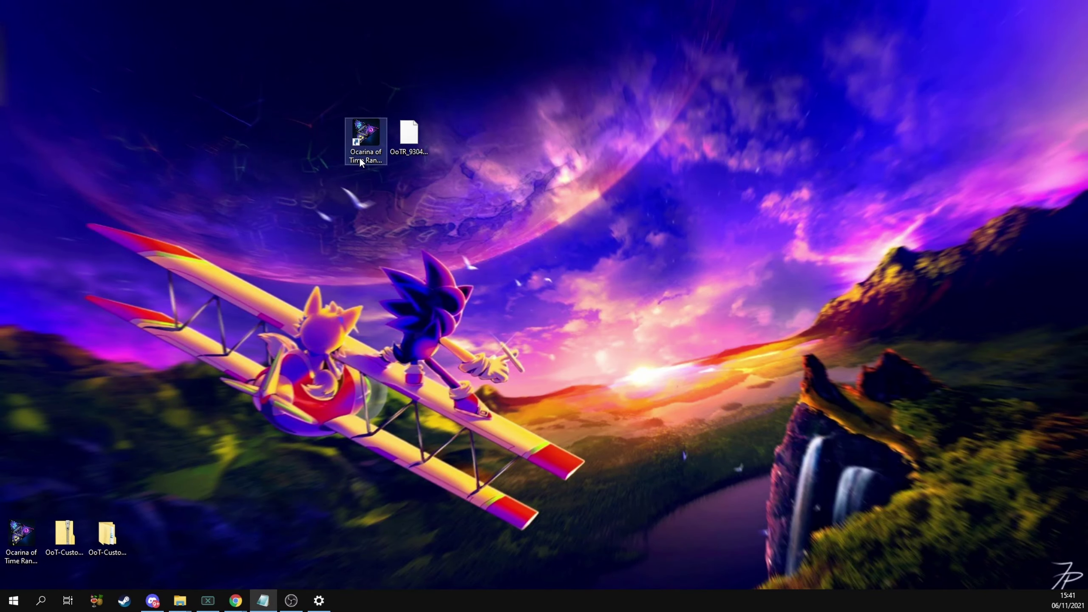
Launch Ocarina of Time Randomizer from the desktop and select OoTR_930432_EHQGLB0XO6.zpf as the patch file to generate from
click(360, 161)
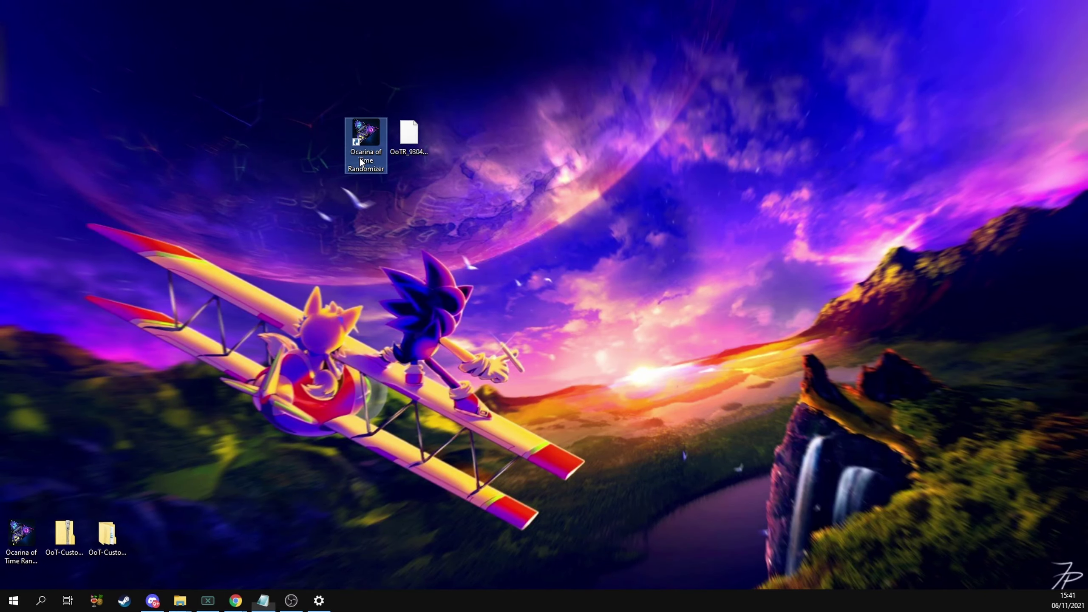
double_click(359, 158)
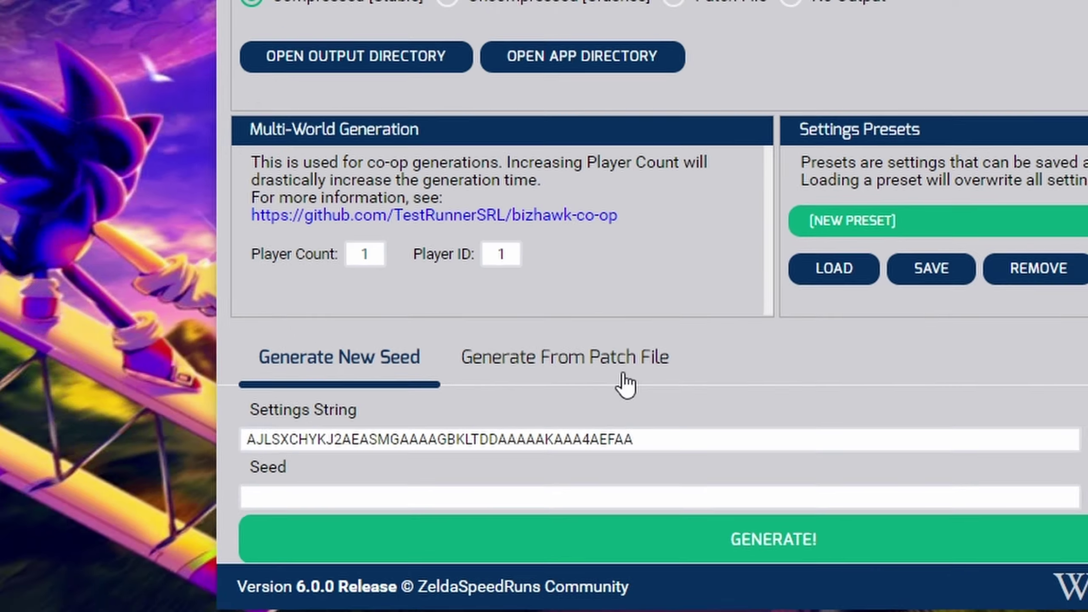
click(557, 332)
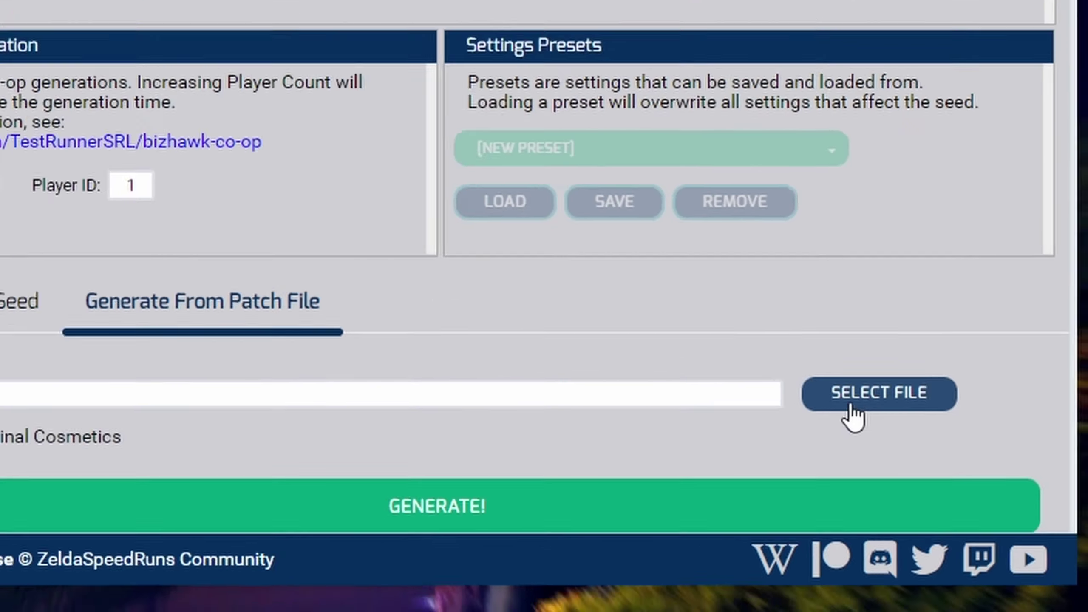
click(826, 392)
click(550, 248)
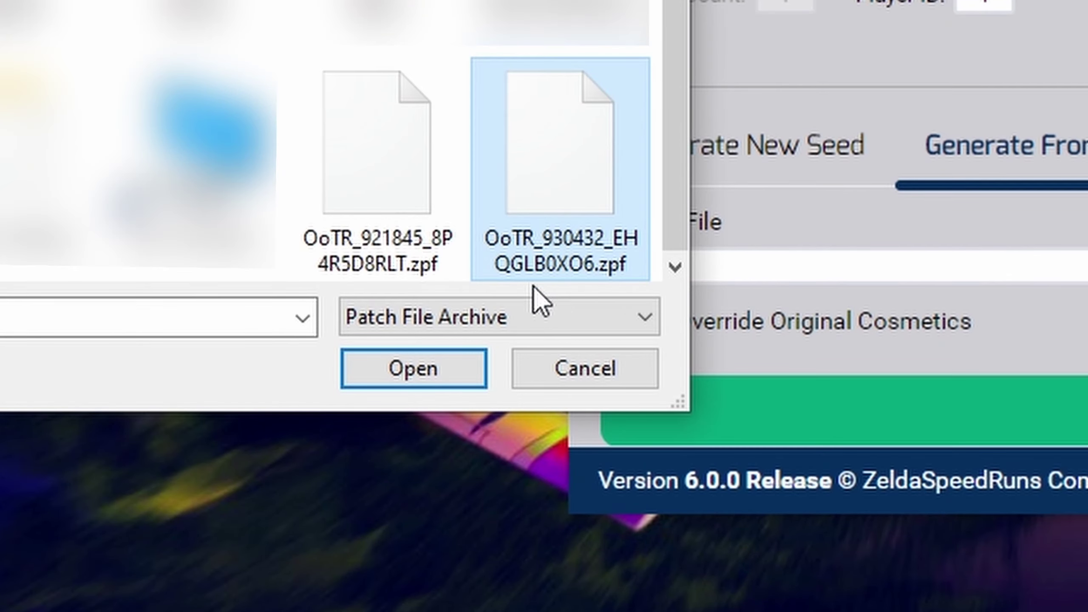
click(447, 371)
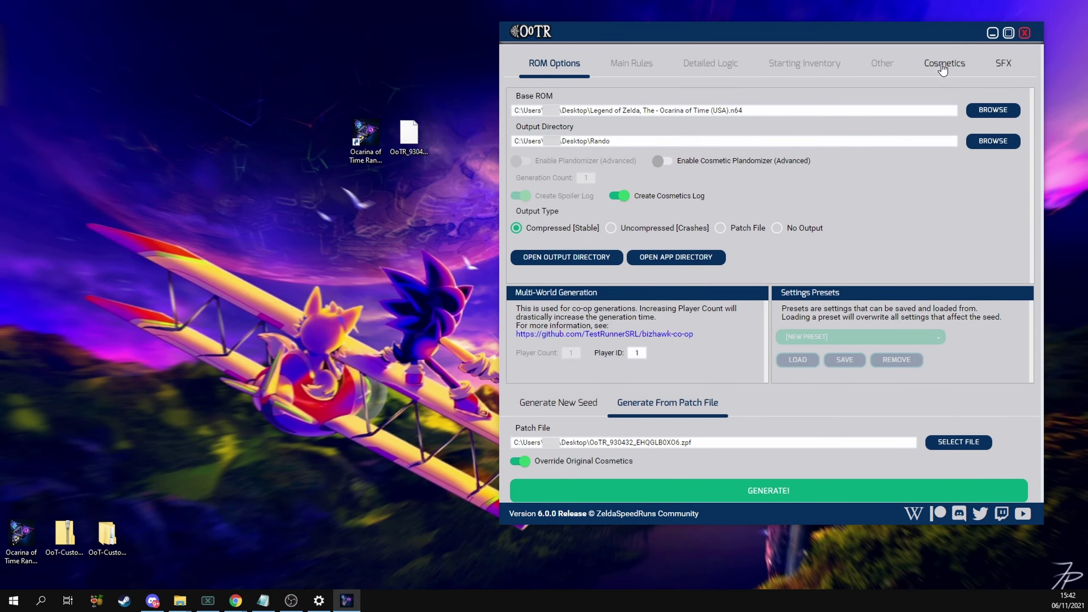
Set Background Music and Fanfares to Random (Custom Only) in the SFX settings for the patch file
click(942, 69)
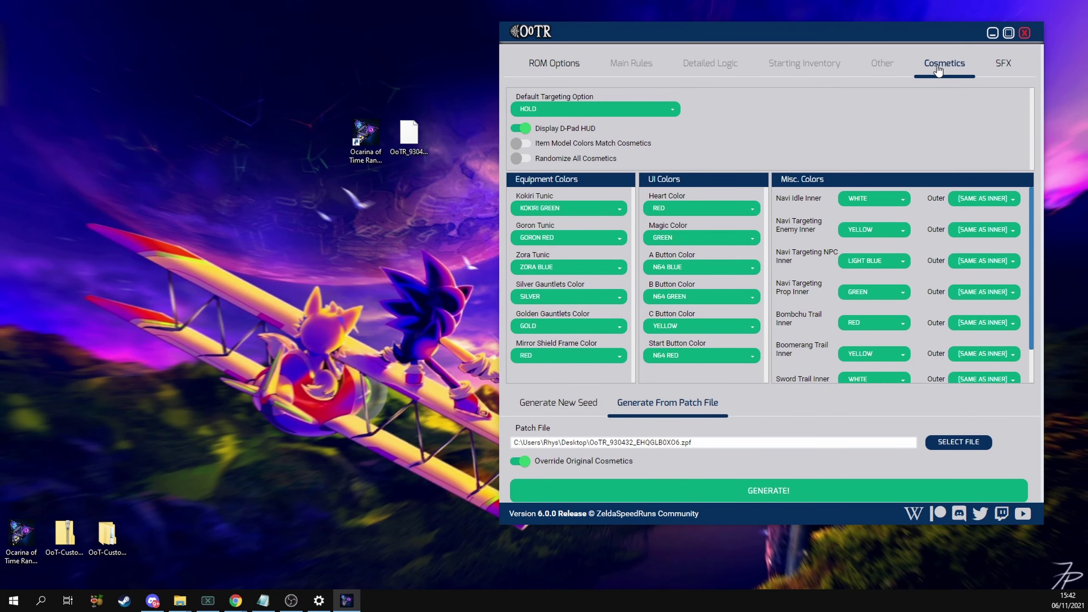
click(1003, 68)
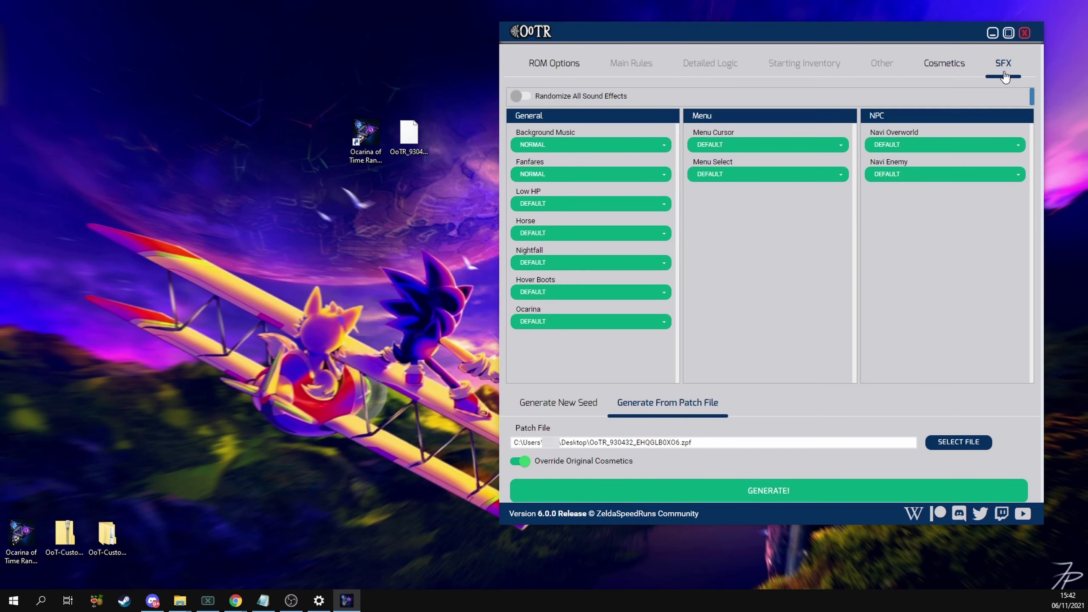
click(635, 145)
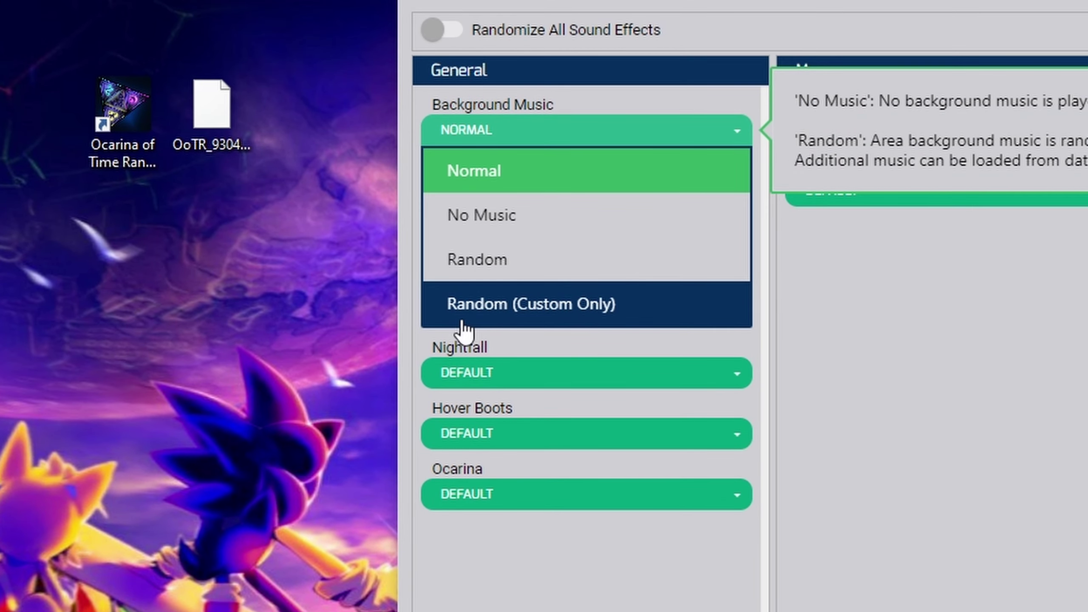
click(517, 319)
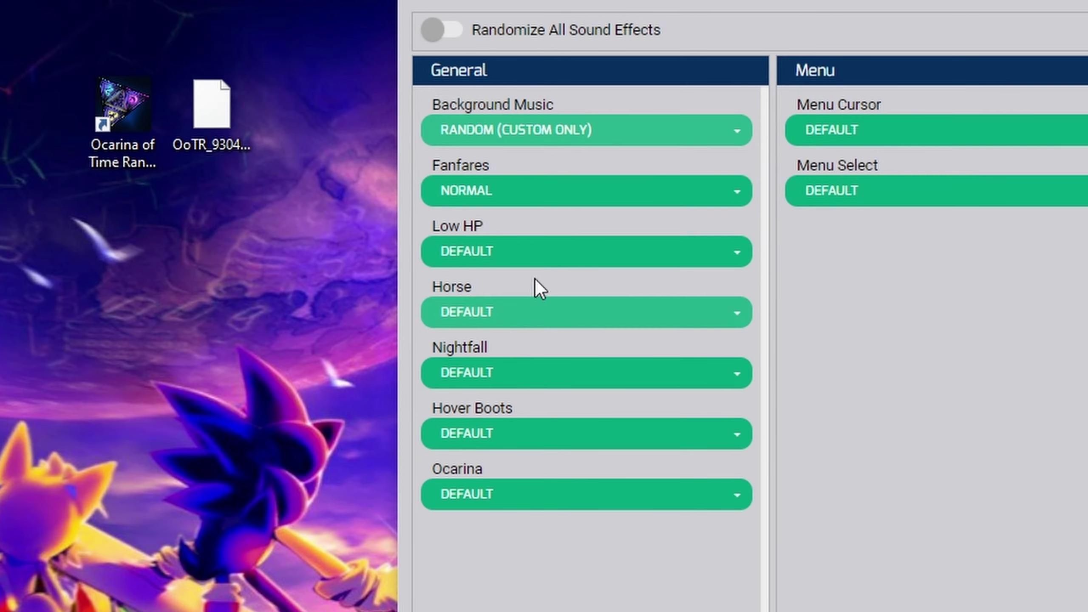
click(552, 194)
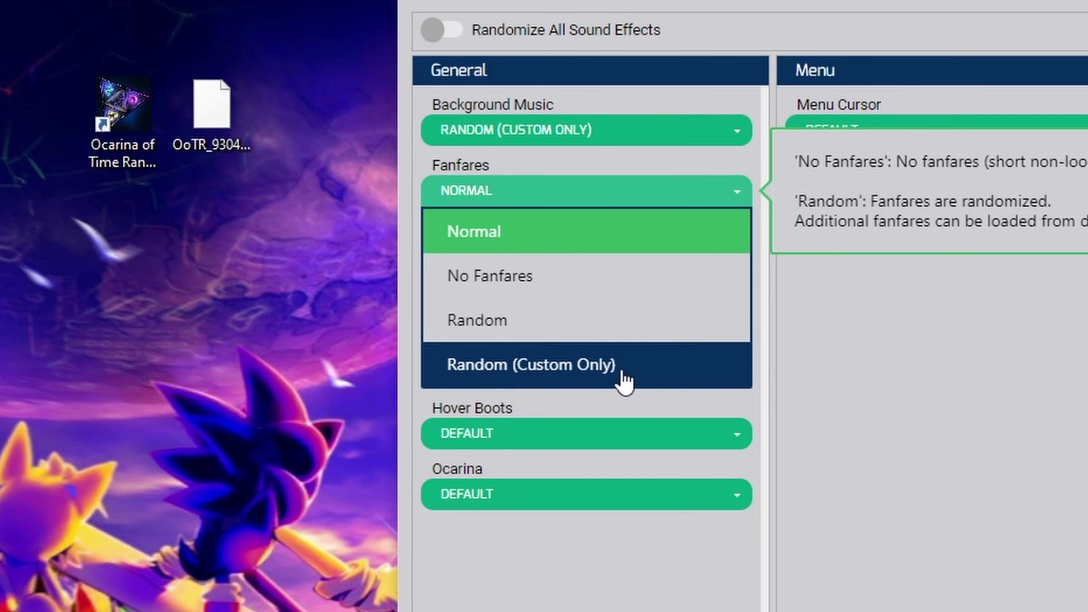
click(529, 373)
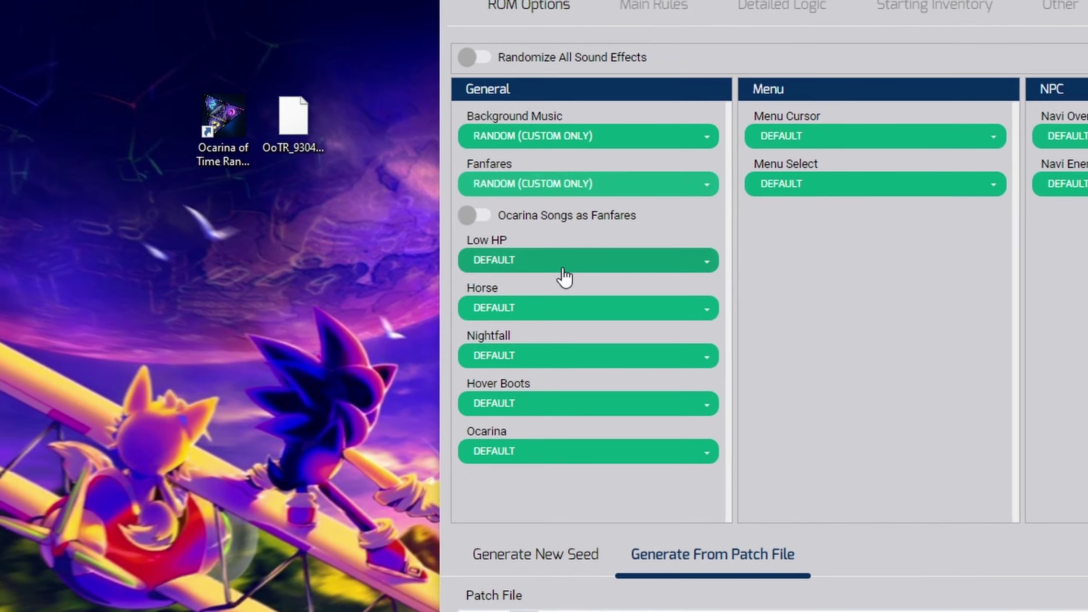
Set the remaining general, menu and NPC sounds to Completely Random, with Ocarina on Random Choice, and generate the seed from the patch file
click(562, 269)
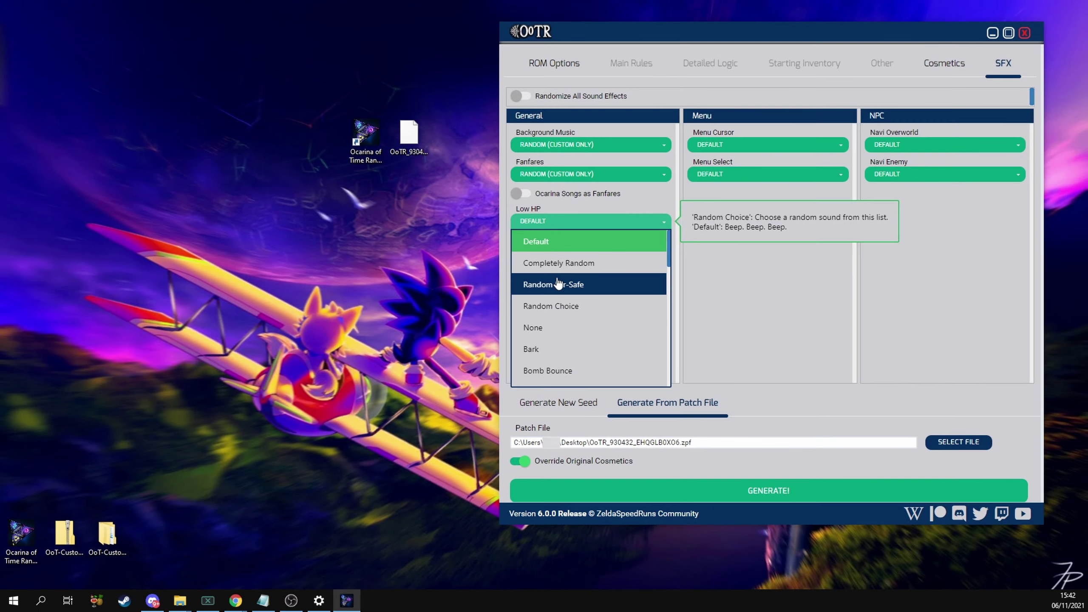
click(541, 321)
click(561, 257)
click(550, 295)
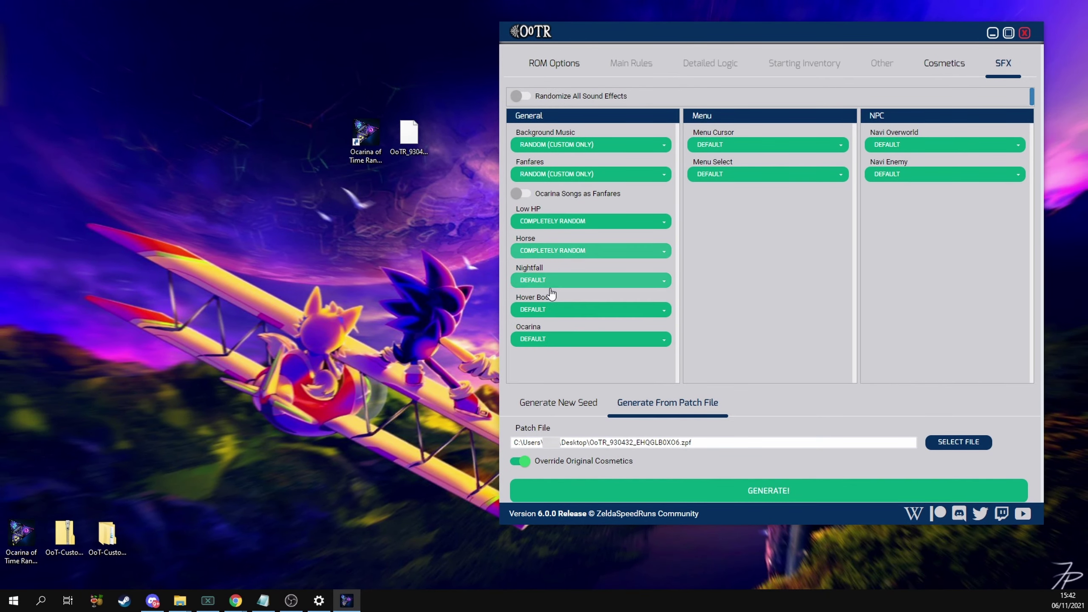
click(553, 283)
click(557, 321)
click(554, 309)
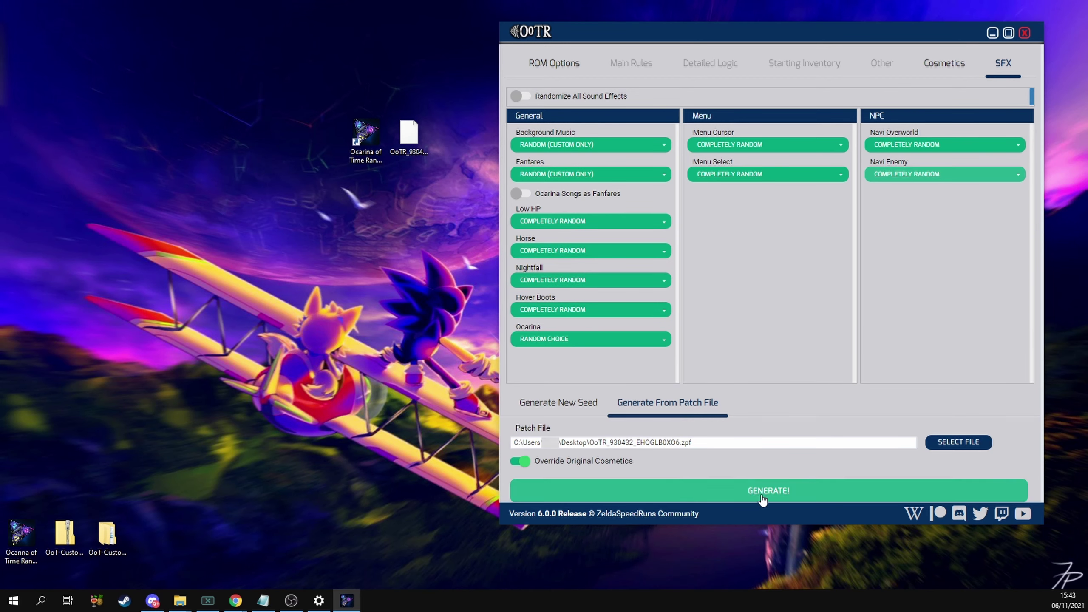
click(733, 493)
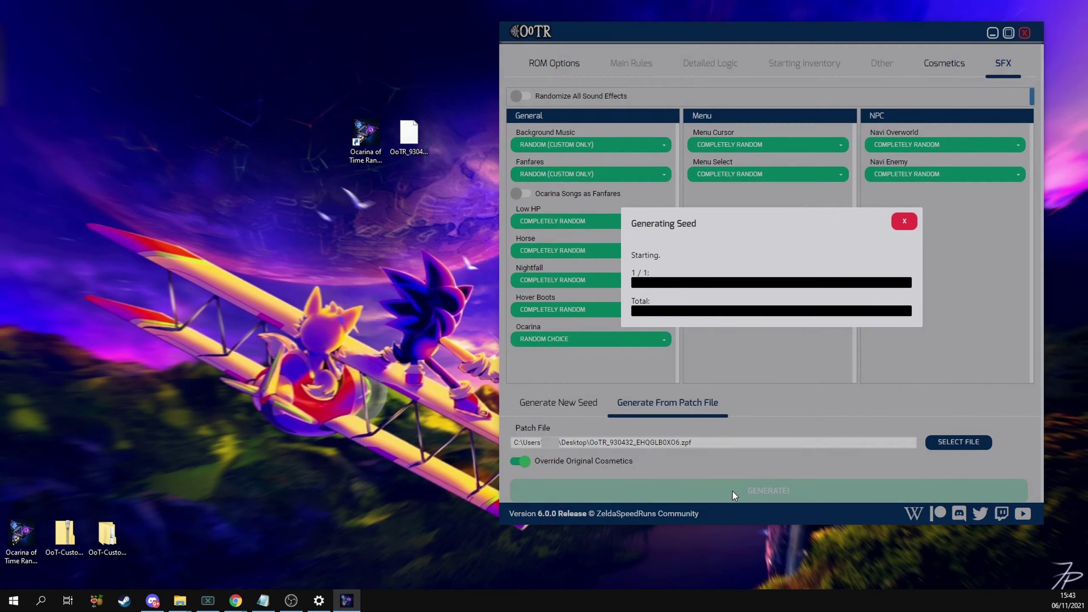